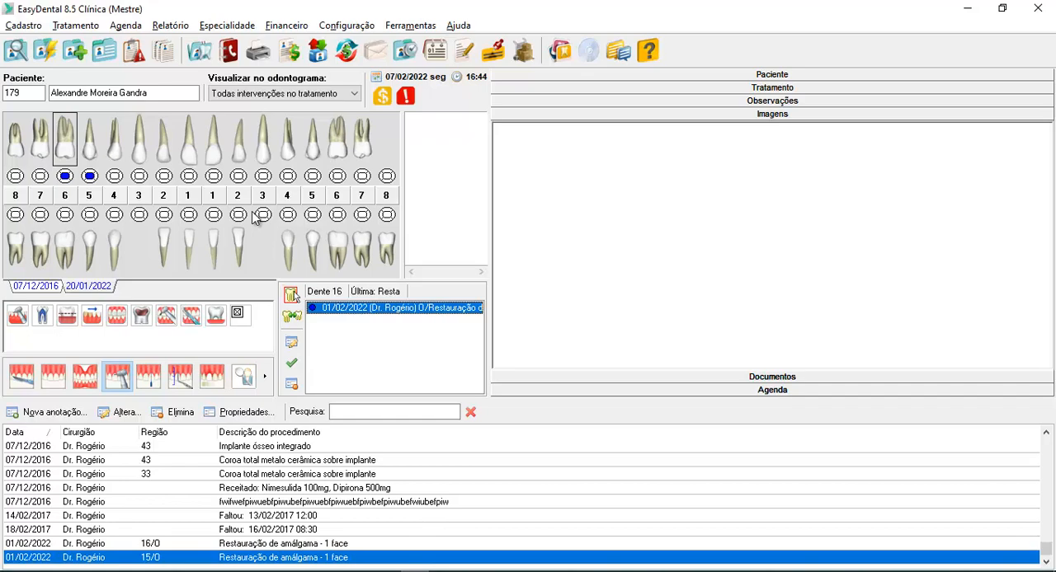
Open the current patient's budget, check its insurance (Convênio) details, and approve the treatment dated 20/01/2022
{"action": "left_click", "coordinate": [292, 59]}
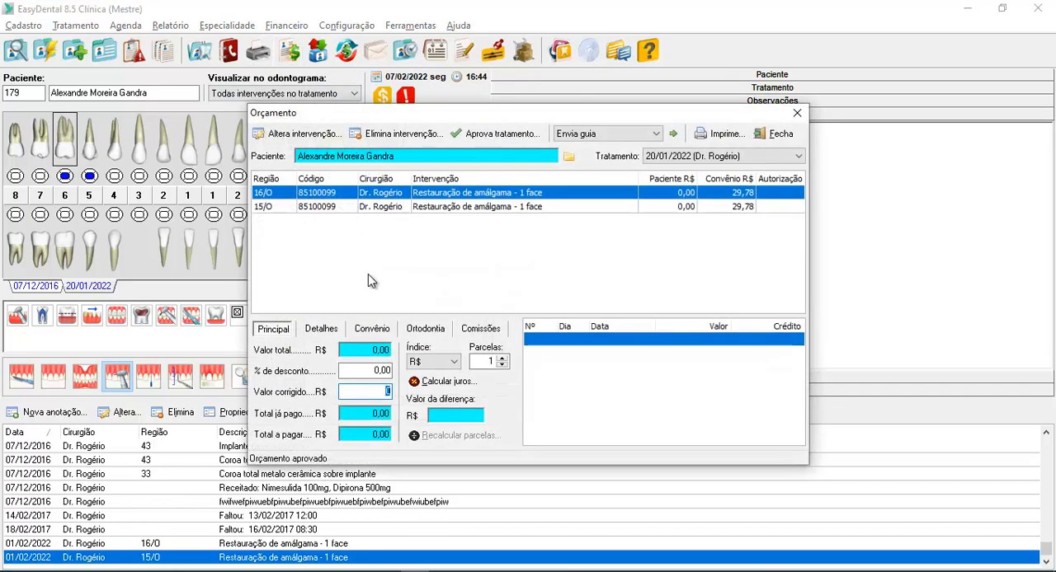
{"action": "left_click", "coordinate": [381, 332]}
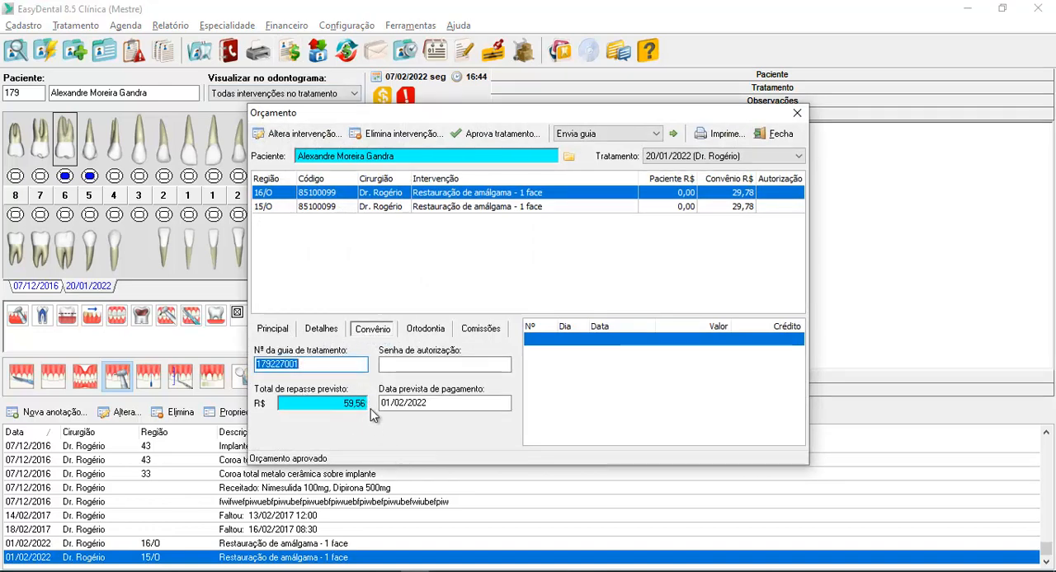
{"action": "left_click", "coordinate": [503, 135]}
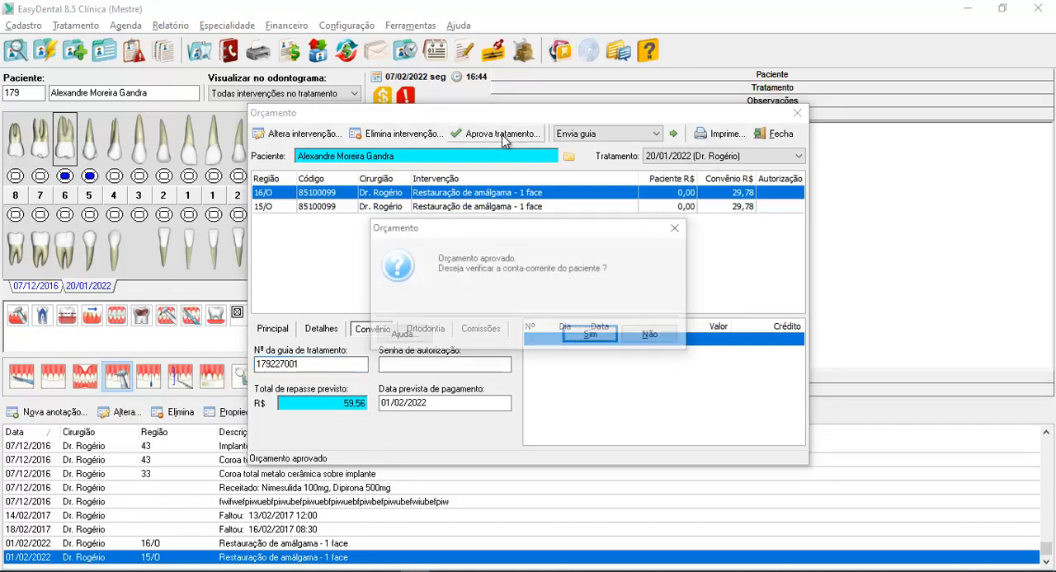
Review the patient's current account for the approved treatment, and close both the account and the budget
{"action": "left_click", "coordinate": [606, 342]}
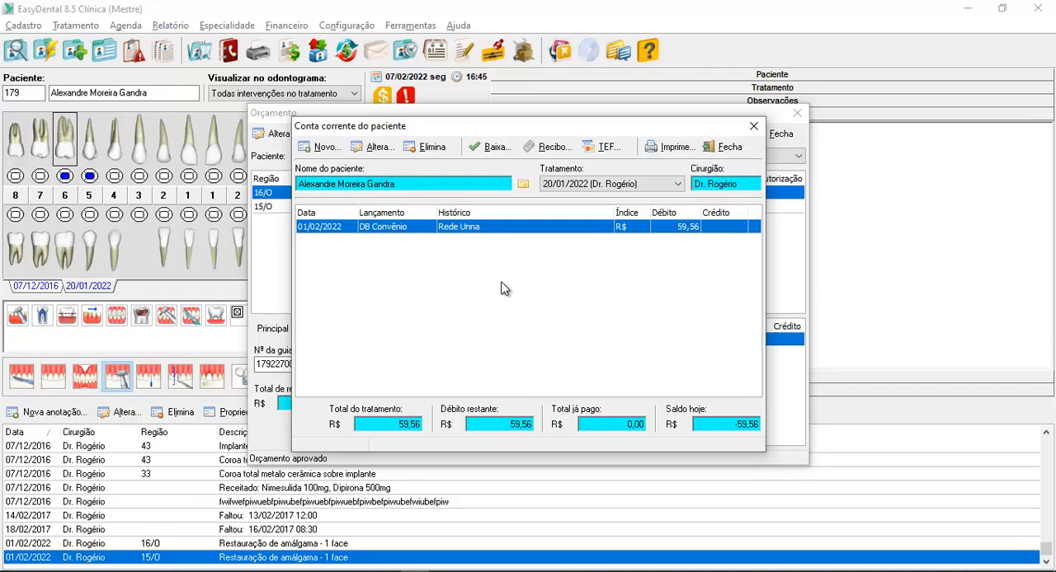
{"action": "left_click", "coordinate": [731, 148]}
{"action": "left_click", "coordinate": [780, 133]}
Switch to the PersonalConvenio.xlsm workbook in Excel and look through the Critério, Convênio and Unidade filter options
{"action": "left_click", "coordinate": [486, 568]}
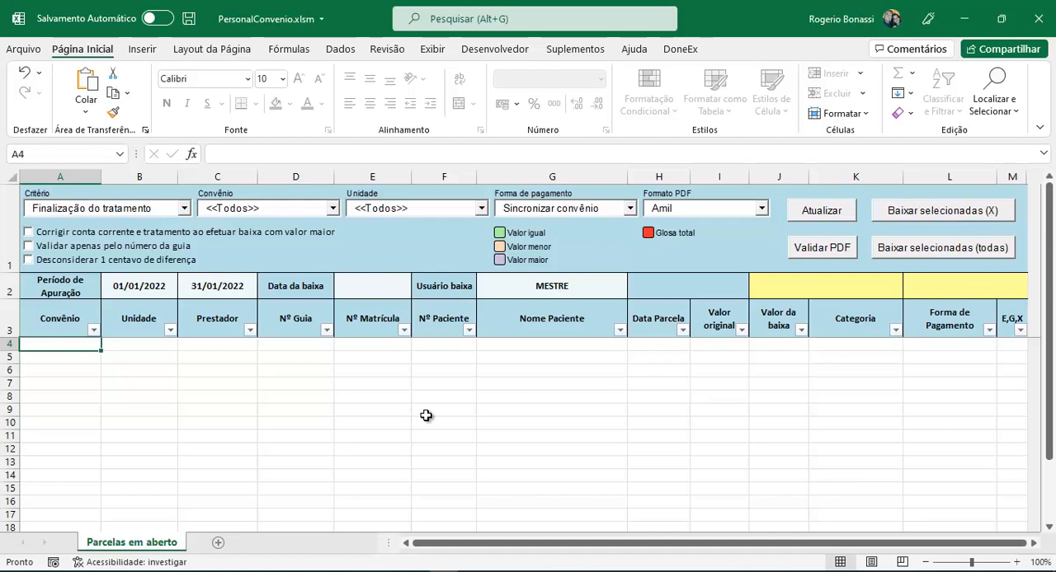
{"action": "left_click", "coordinate": [185, 211]}
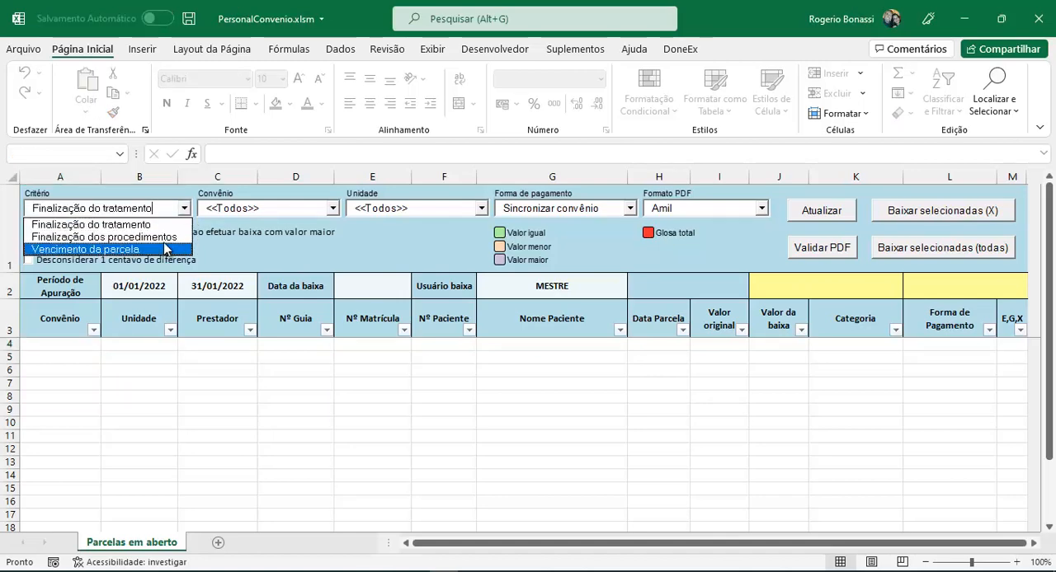
{"action": "key", "text": "Escape"}
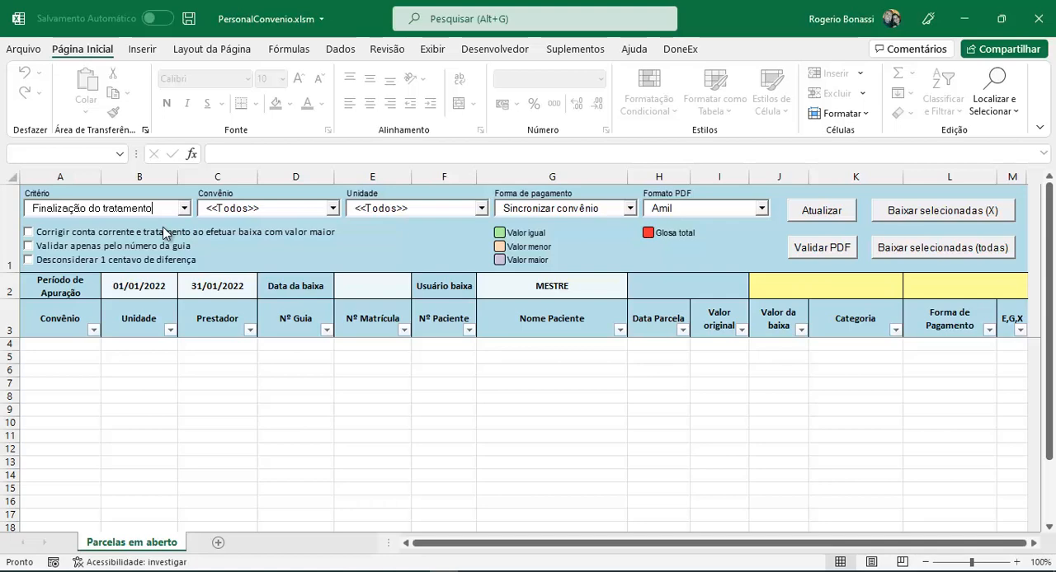
{"action": "left_click", "coordinate": [332, 209]}
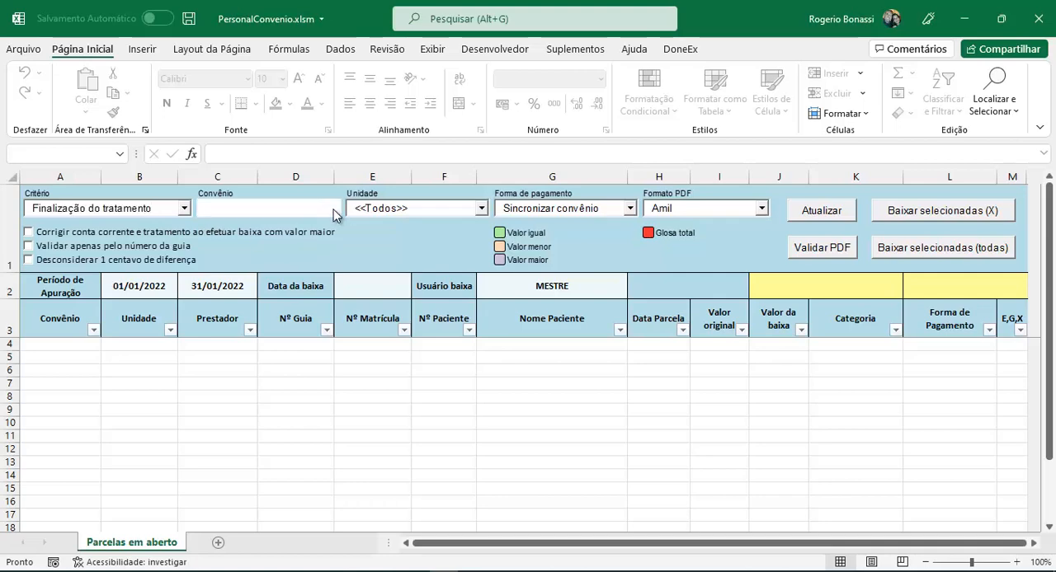
{"action": "left_click", "coordinate": [333, 211]}
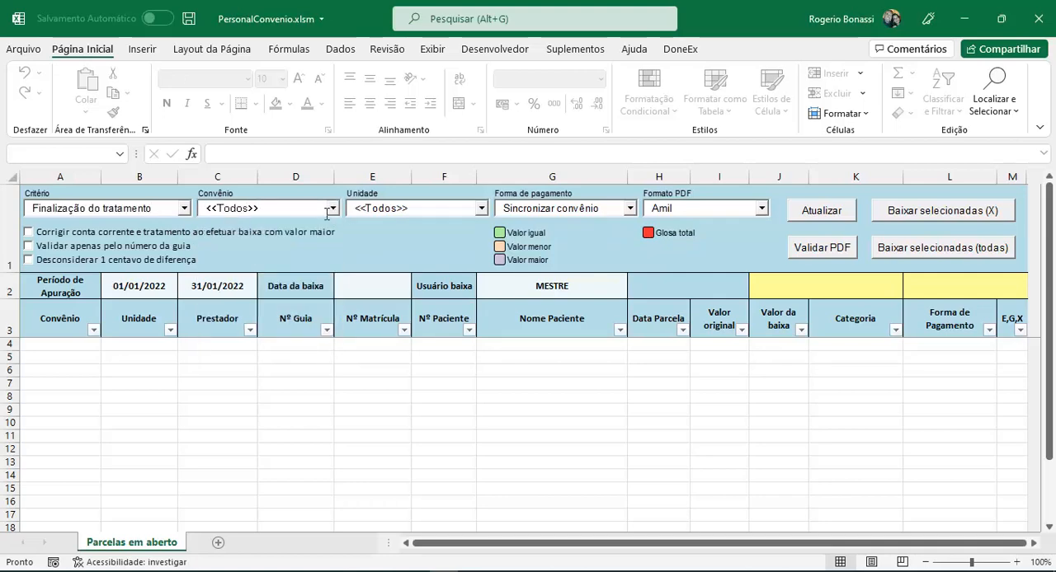
{"action": "left_click", "coordinate": [483, 210]}
{"action": "left_click", "coordinate": [484, 211]}
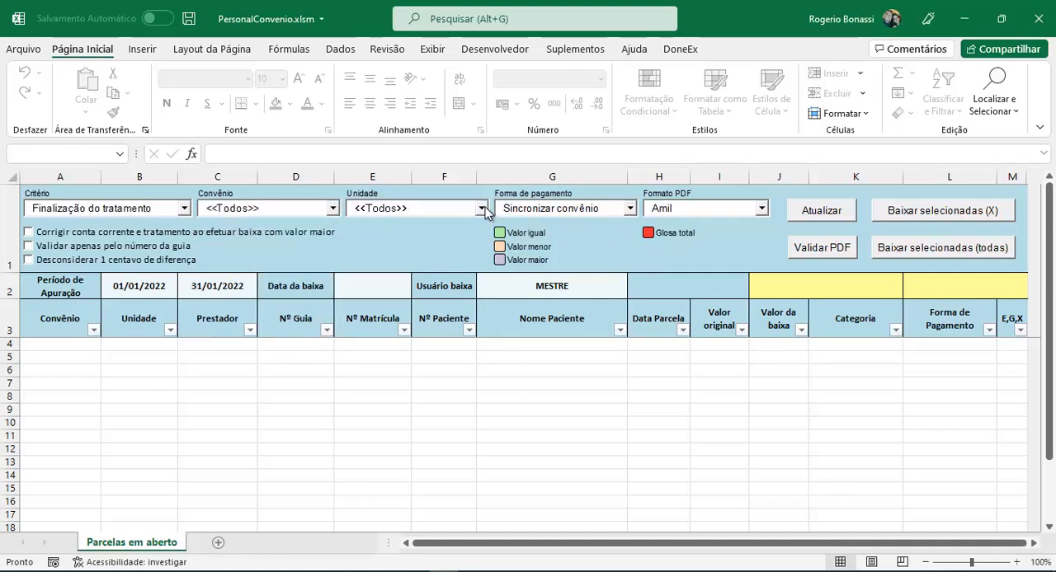
Choose Sincronizar convênio as the payment method and look through the available PDF formats
{"action": "left_click", "coordinate": [630, 210]}
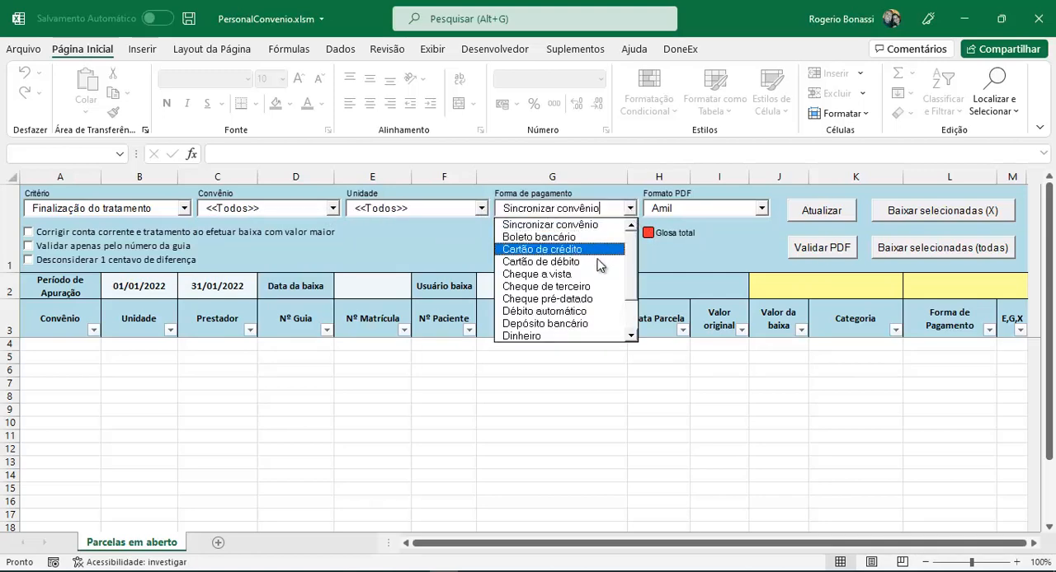
{"action": "left_click_drag", "start_coordinate": [632, 271], "coordinate": [626, 250]}
{"action": "left_click", "coordinate": [569, 226]}
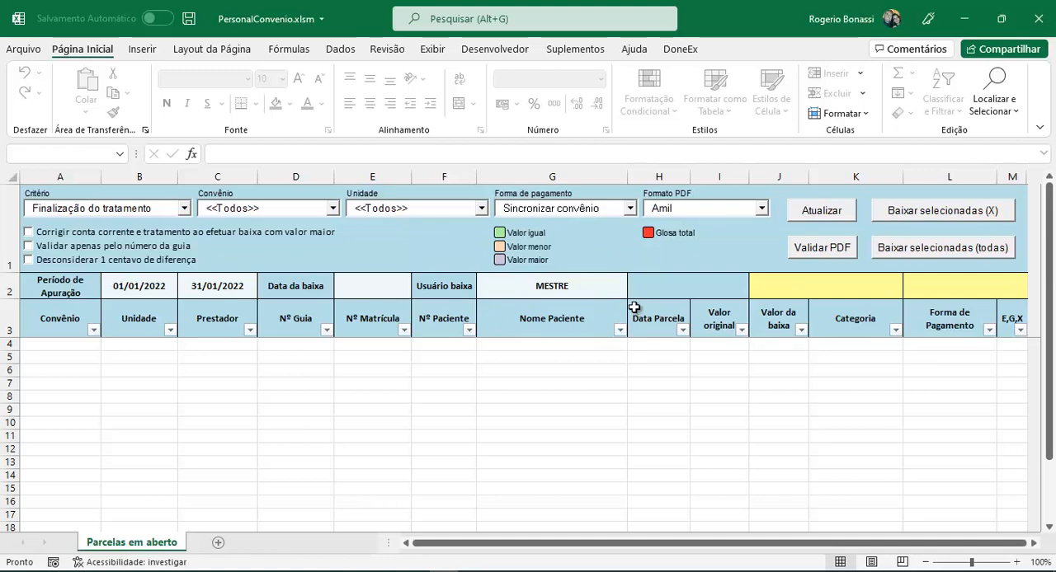
{"action": "left_click", "coordinate": [762, 210]}
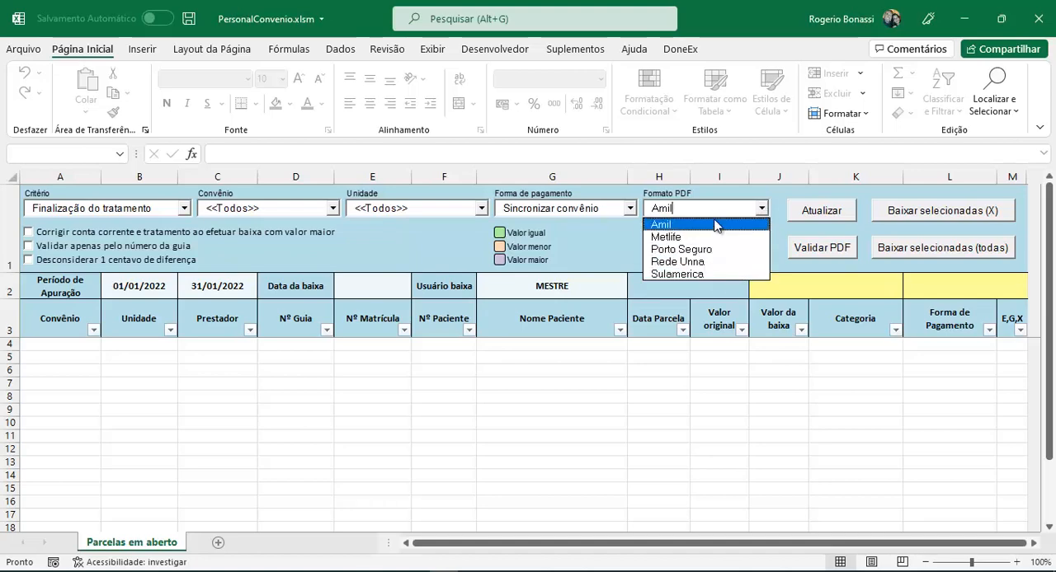
{"action": "left_click", "coordinate": [724, 194]}
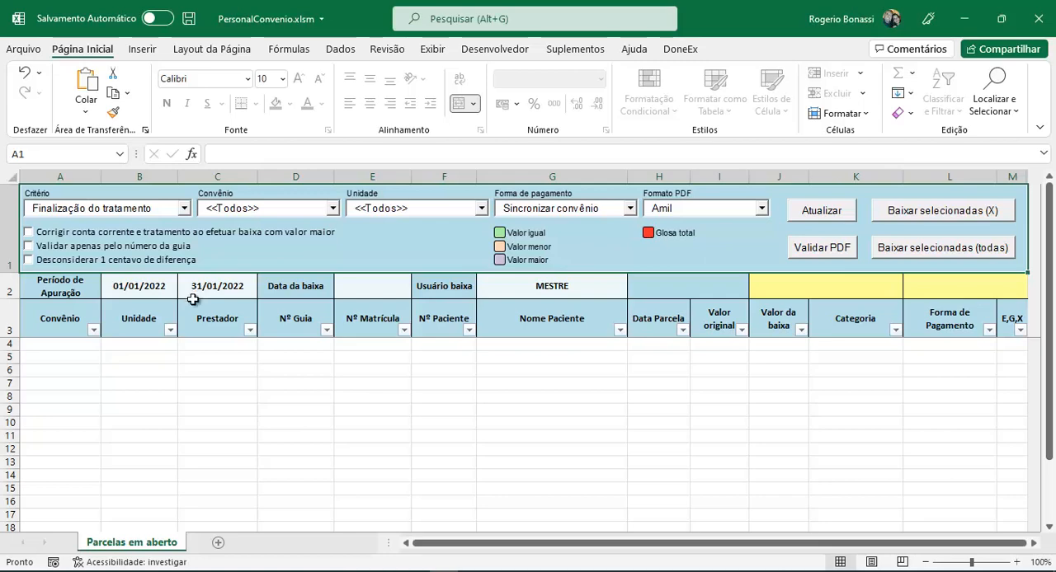
Enable correcting the account and treatment on higher-value write-offs and ignoring 1-cent differences, leaving guide-number-only validation off
{"action": "left_click", "coordinate": [59, 238]}
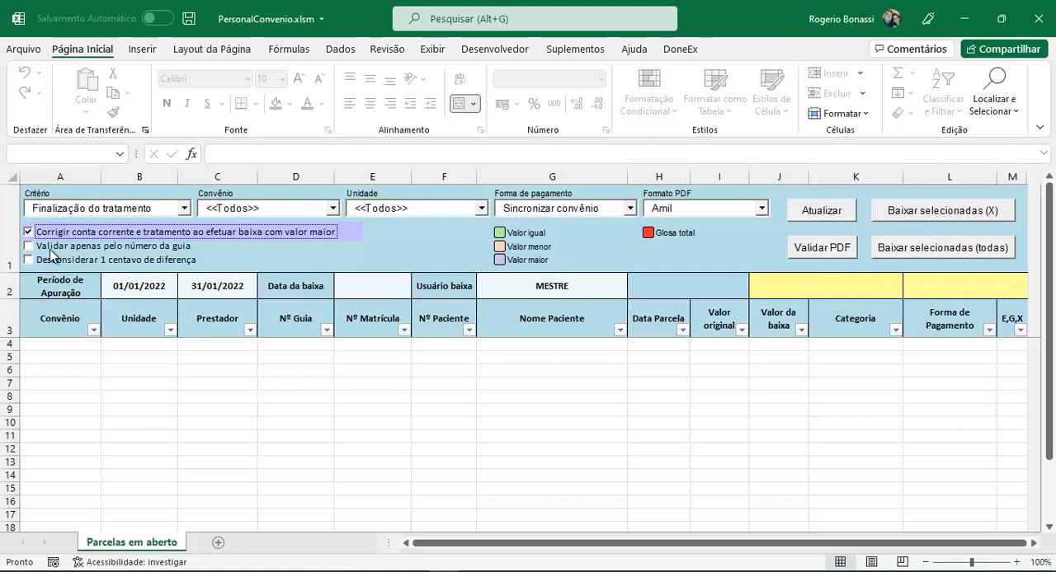
{"action": "left_click", "coordinate": [49, 249]}
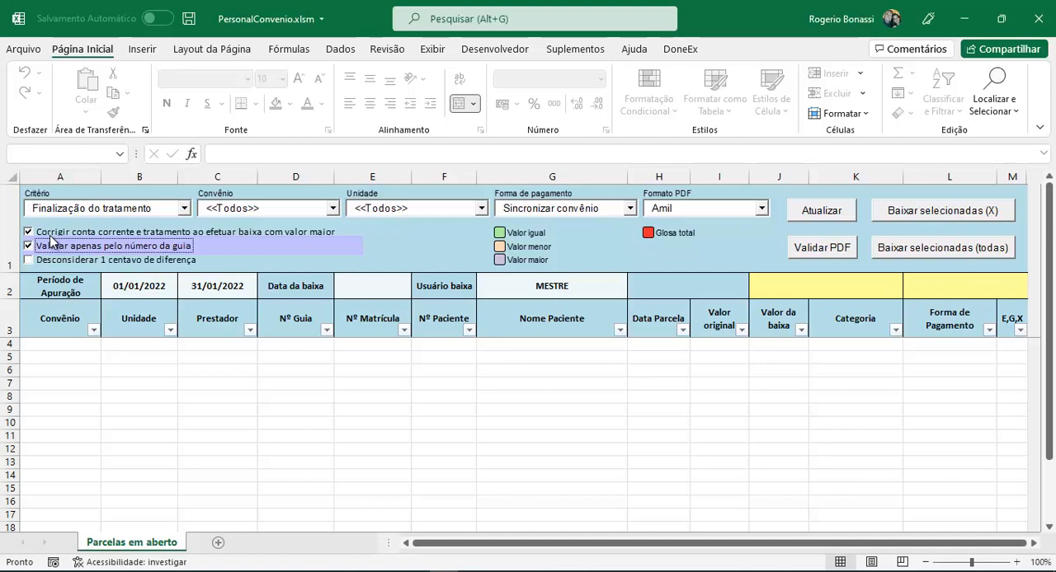
{"action": "left_click", "coordinate": [70, 245]}
{"action": "left_click", "coordinate": [59, 253]}
{"action": "left_click", "coordinate": [52, 268]}
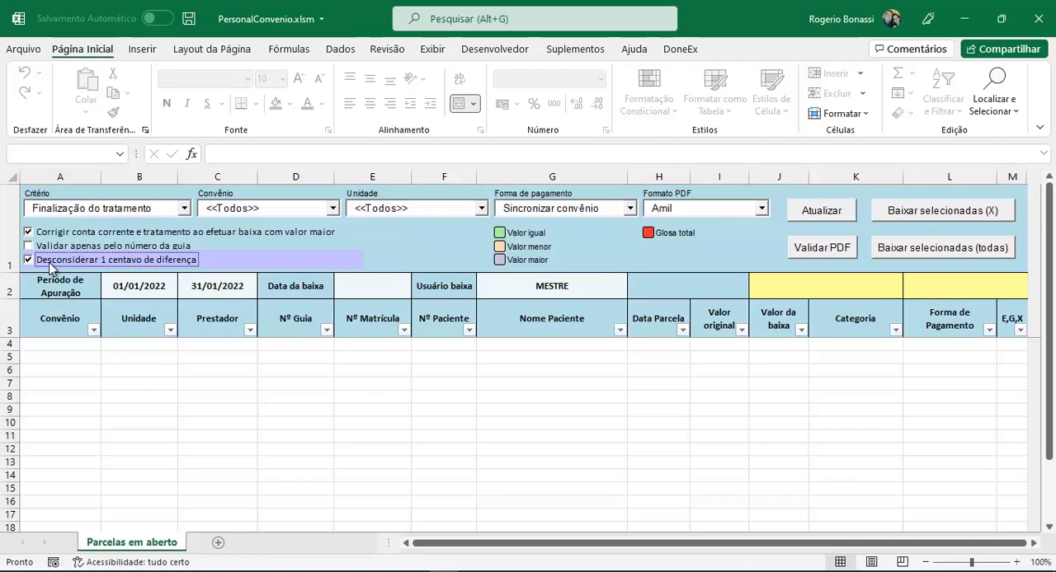
Check the assessment period cells, set the write-off date (Data da baixa) to 10/02/2022, and refresh the open installments list
{"action": "left_click", "coordinate": [126, 283]}
{"action": "left_click", "coordinate": [202, 274]}
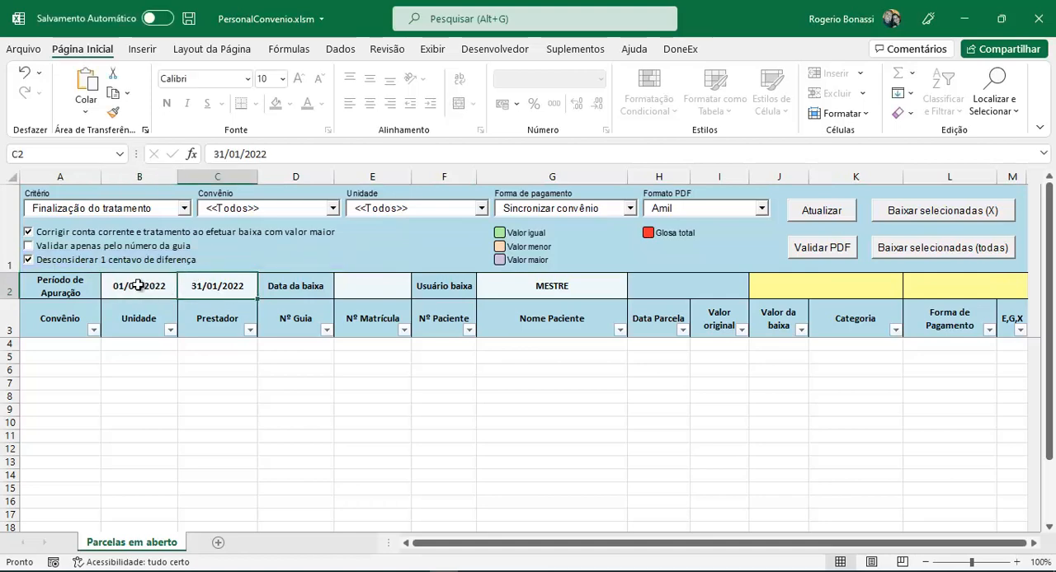
{"action": "left_click", "coordinate": [142, 285]}
{"action": "left_click", "coordinate": [195, 285]}
{"action": "left_click", "coordinate": [355, 286]}
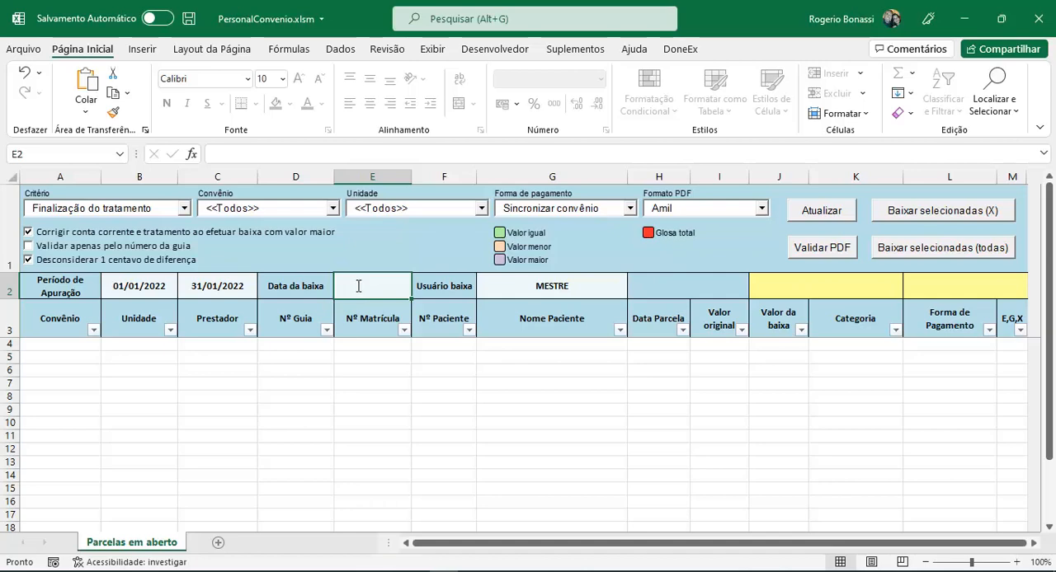
{"action": "type", "text": "10/02"}
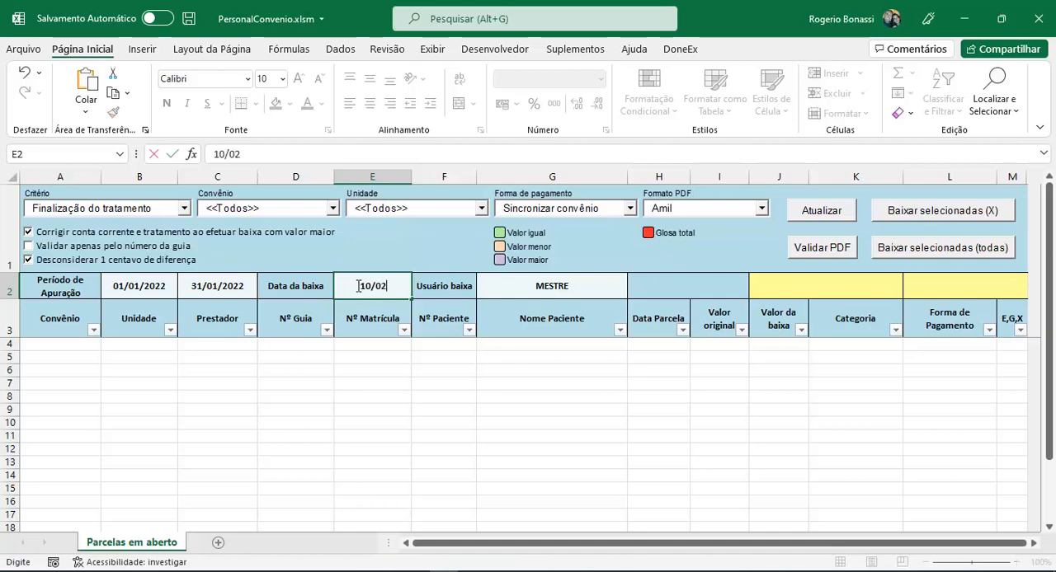
{"action": "key", "text": "Return"}
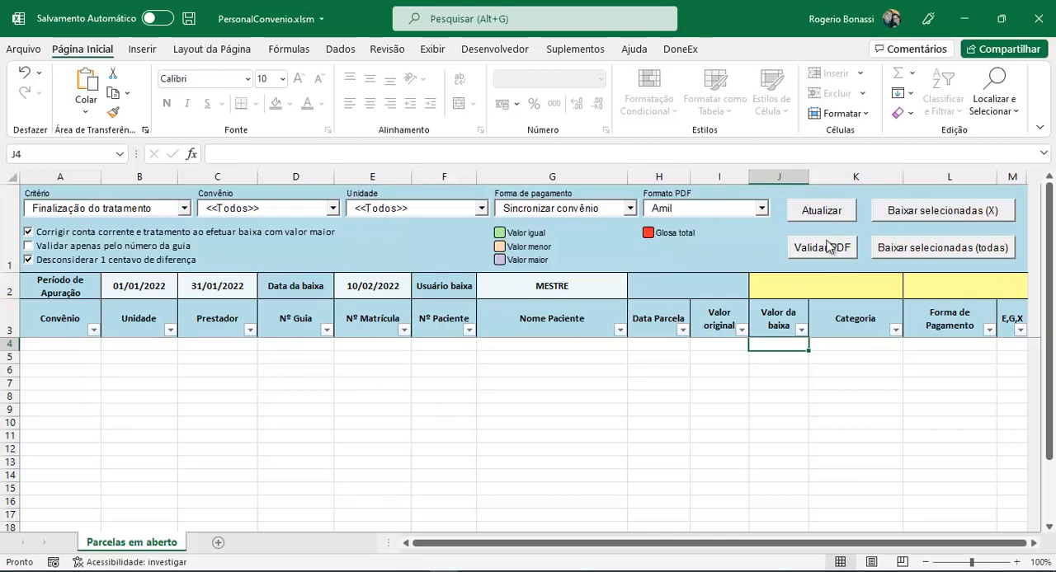
{"action": "left_click", "coordinate": [833, 213]}
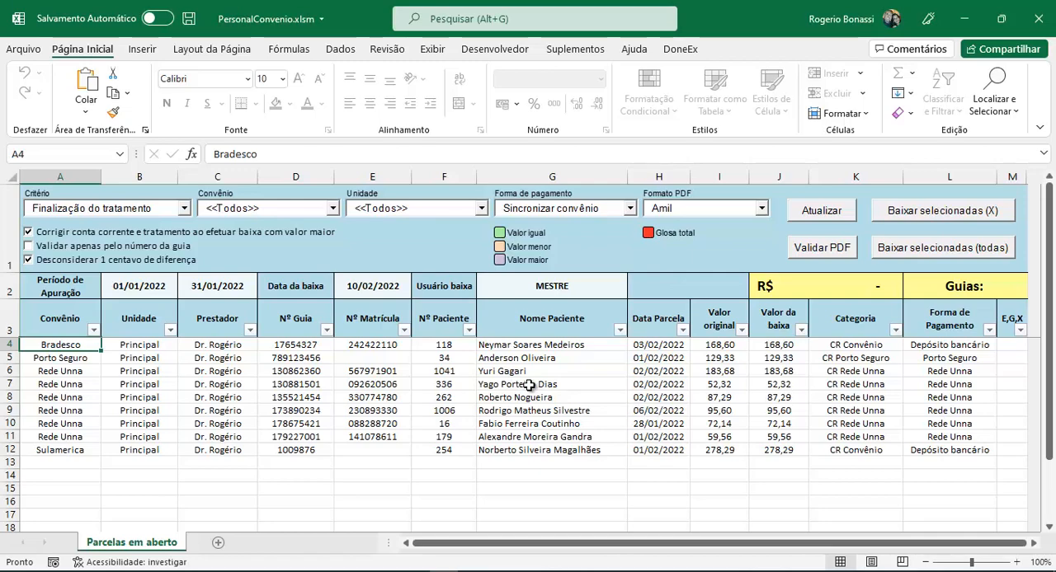
Examine the listed installments' enrolment numbers, guide numbers, categories and payment methods
{"action": "left_click", "coordinate": [384, 360]}
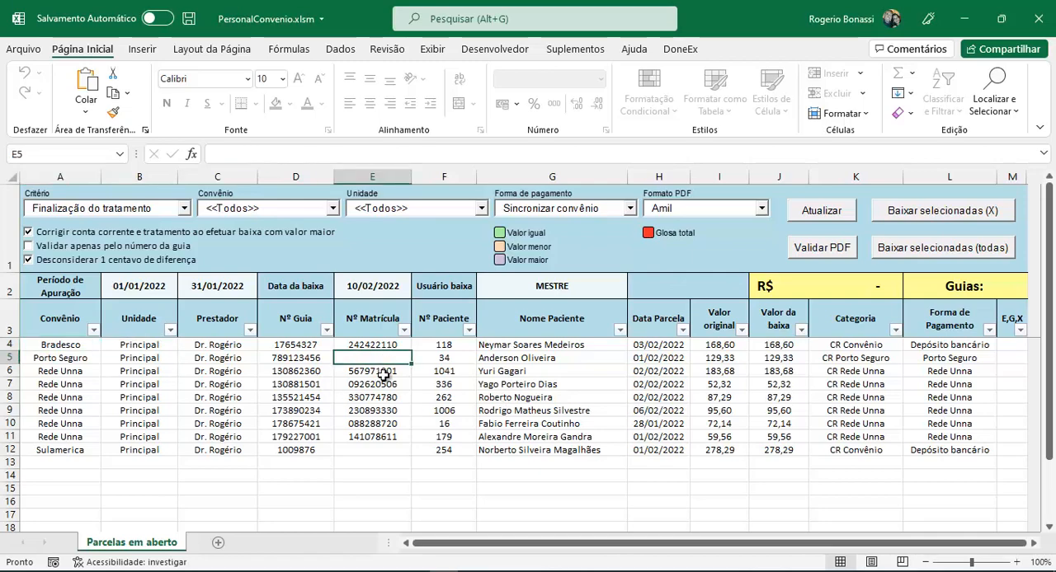
{"action": "left_click", "coordinate": [385, 449]}
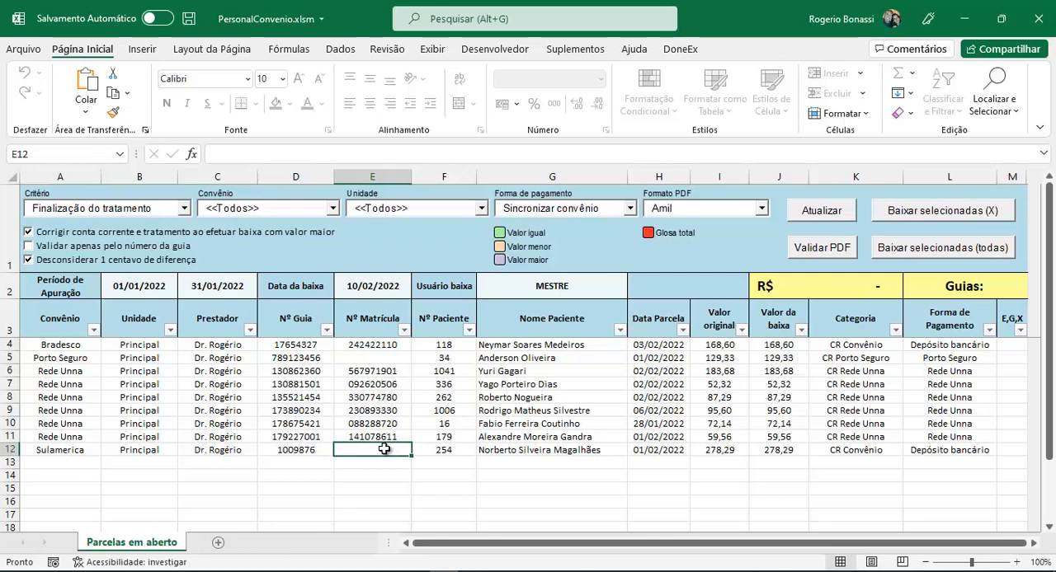
{"action": "left_click_drag", "start_coordinate": [303, 361], "coordinate": [295, 429]}
{"action": "left_click", "coordinate": [299, 411]}
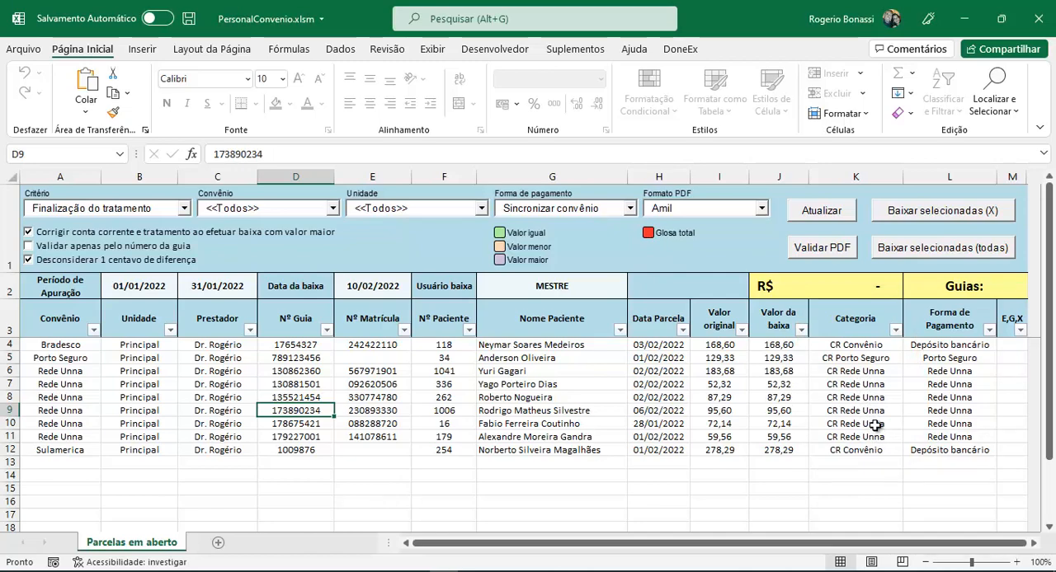
{"action": "left_click", "coordinate": [870, 386]}
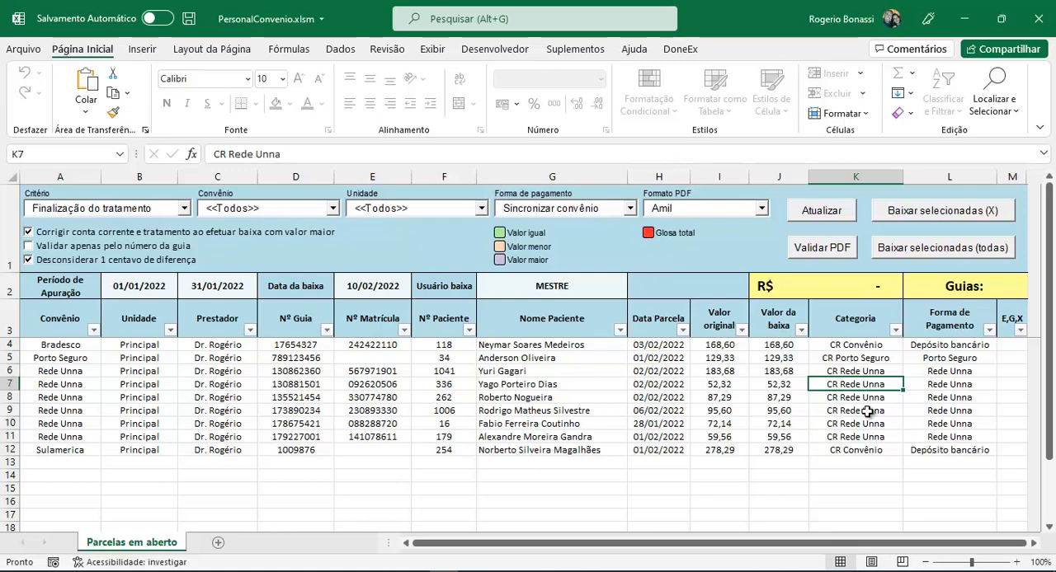
{"action": "left_click", "coordinate": [958, 373]}
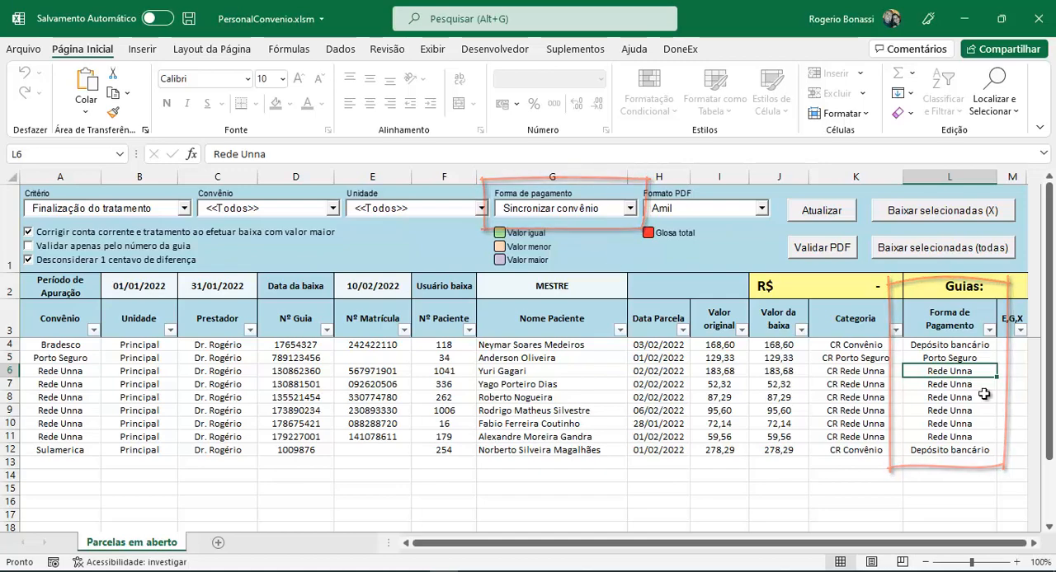
{"action": "left_click", "coordinate": [960, 386]}
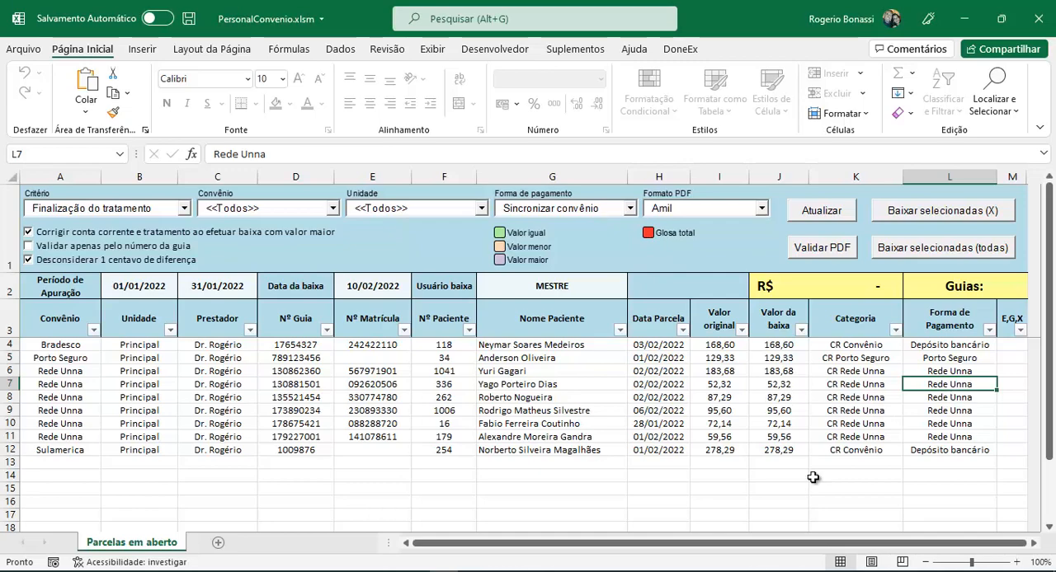
Switch to EasyDental and review the Recebimentos de convênio group's categories, including CR Rede Unna, in the chart of accounts
{"action": "left_click", "coordinate": [415, 571]}
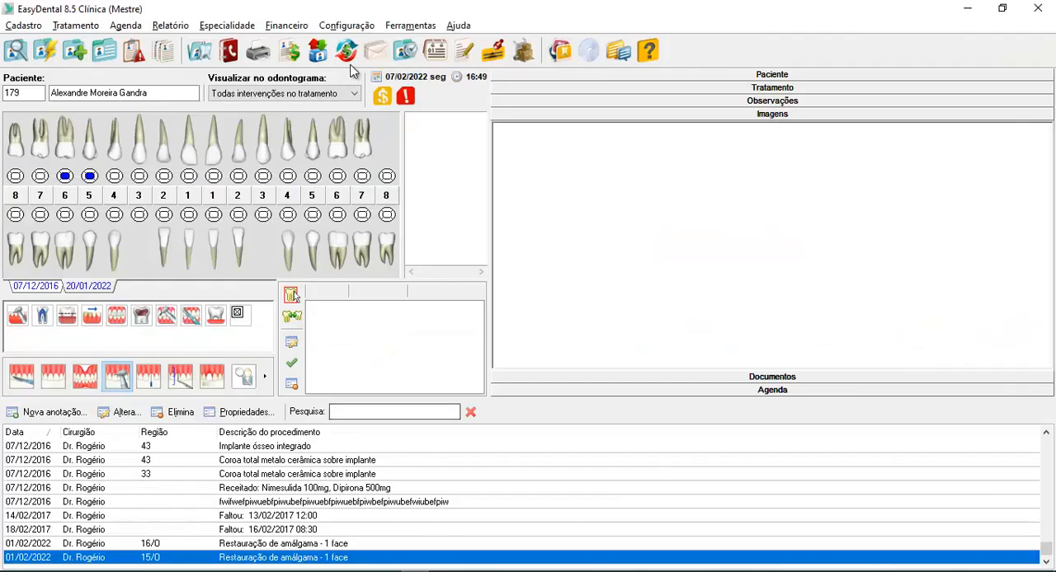
{"action": "left_click", "coordinate": [347, 26]}
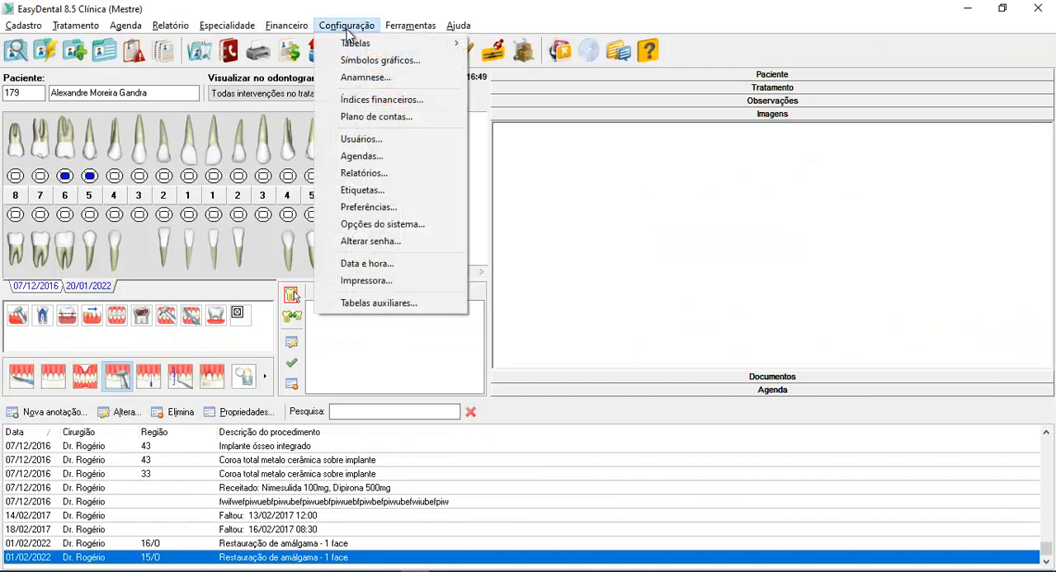
{"action": "left_click", "coordinate": [393, 122]}
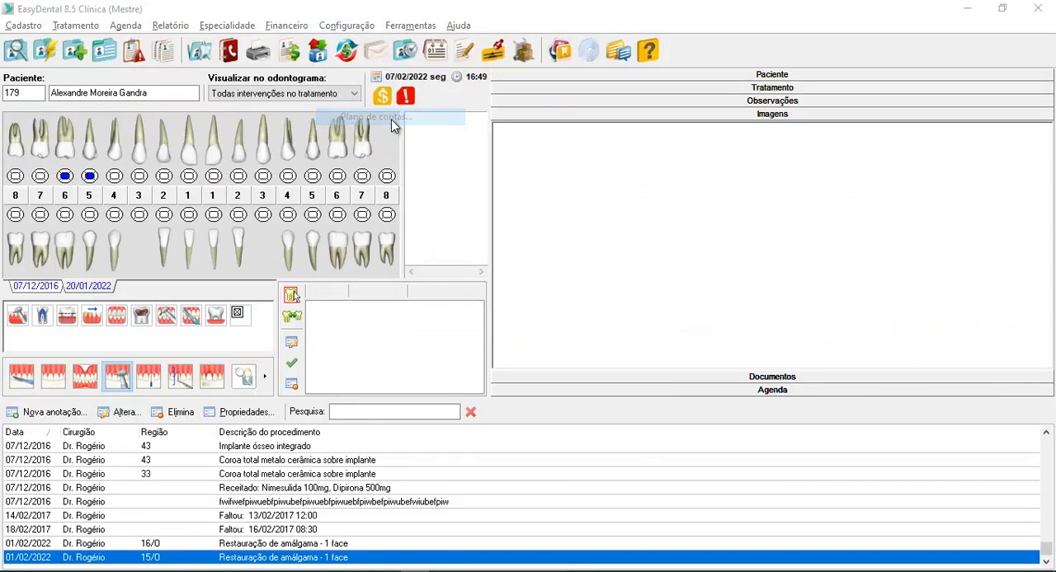
{"action": "scroll", "coordinate": [647, 263], "scroll_direction": "down", "scroll_amount": 2}
{"action": "scroll", "coordinate": [648, 263], "scroll_direction": "down", "scroll_amount": 5}
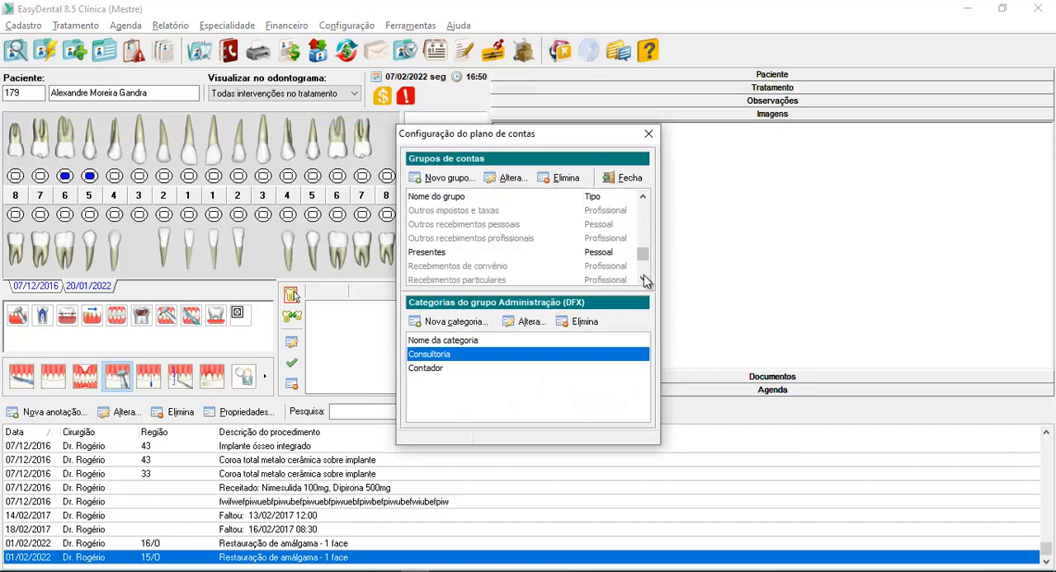
{"action": "left_click", "coordinate": [496, 268]}
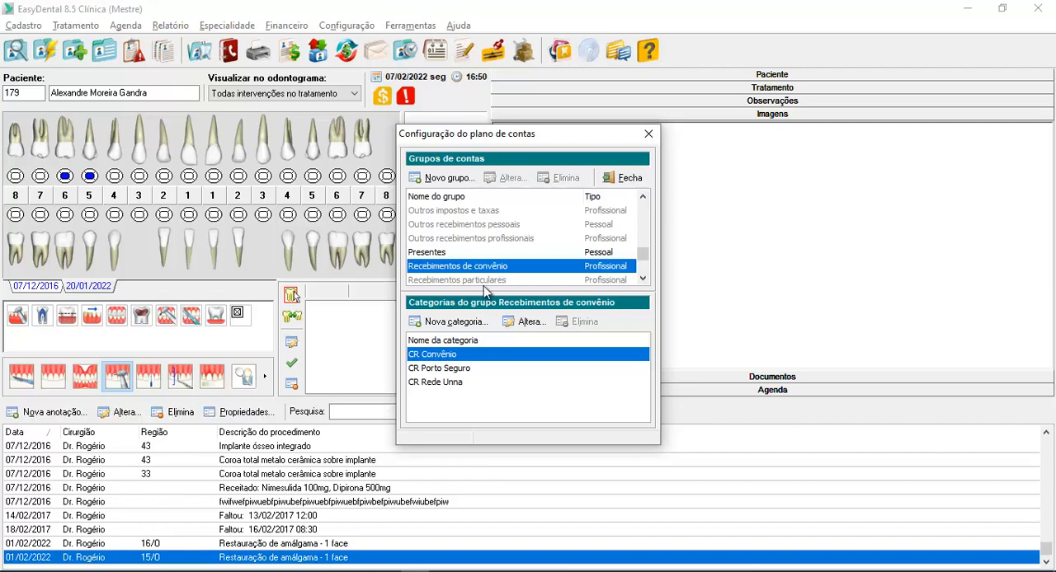
{"action": "left_click", "coordinate": [438, 388]}
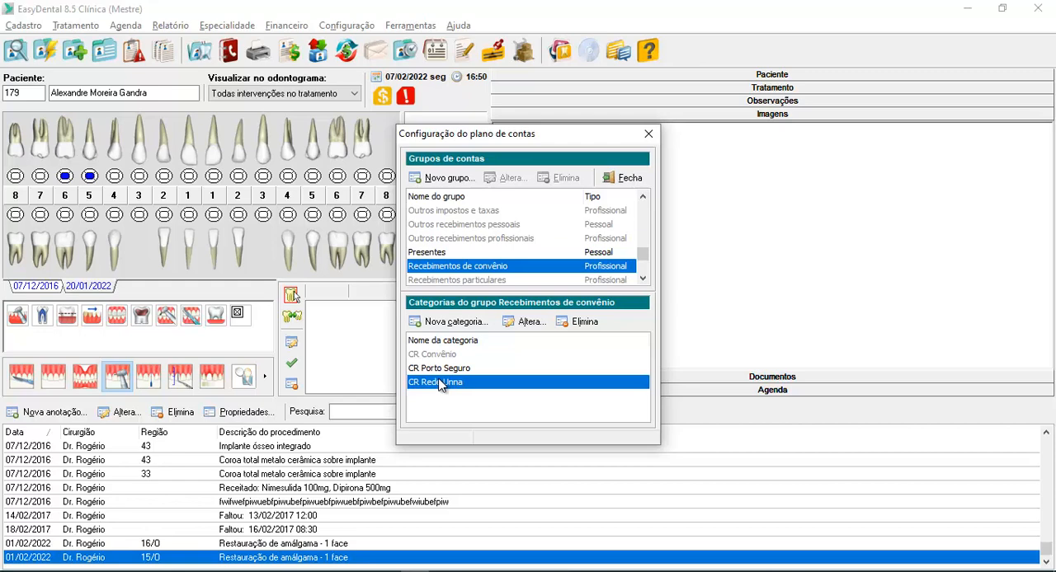
{"action": "left_click", "coordinate": [625, 177]}
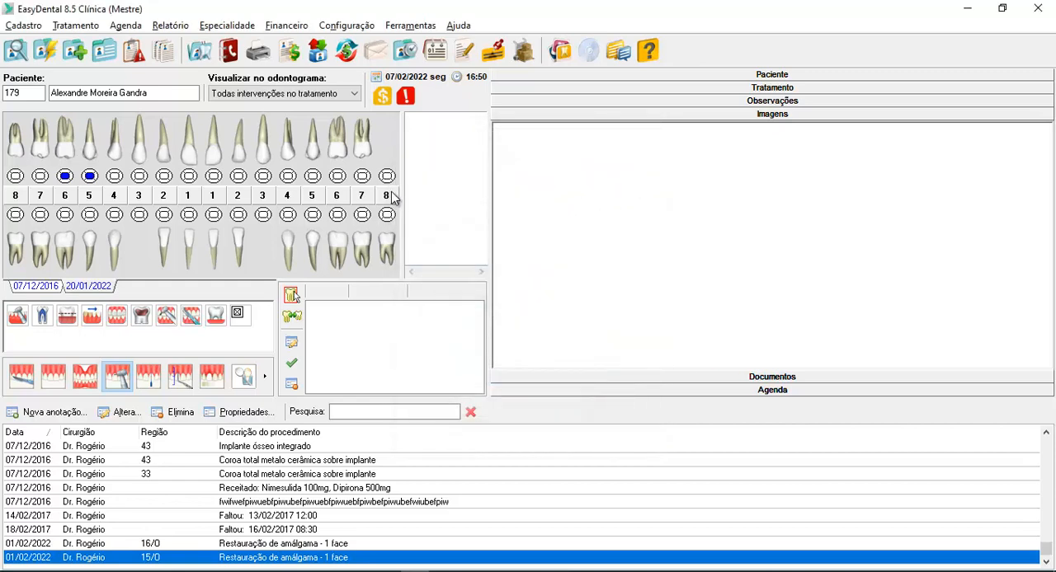
Review the Porto Seguro and Rede Unna entries among the configurable payment types (Tipos de pagamento), and close the item configuration
{"action": "left_click", "coordinate": [344, 26]}
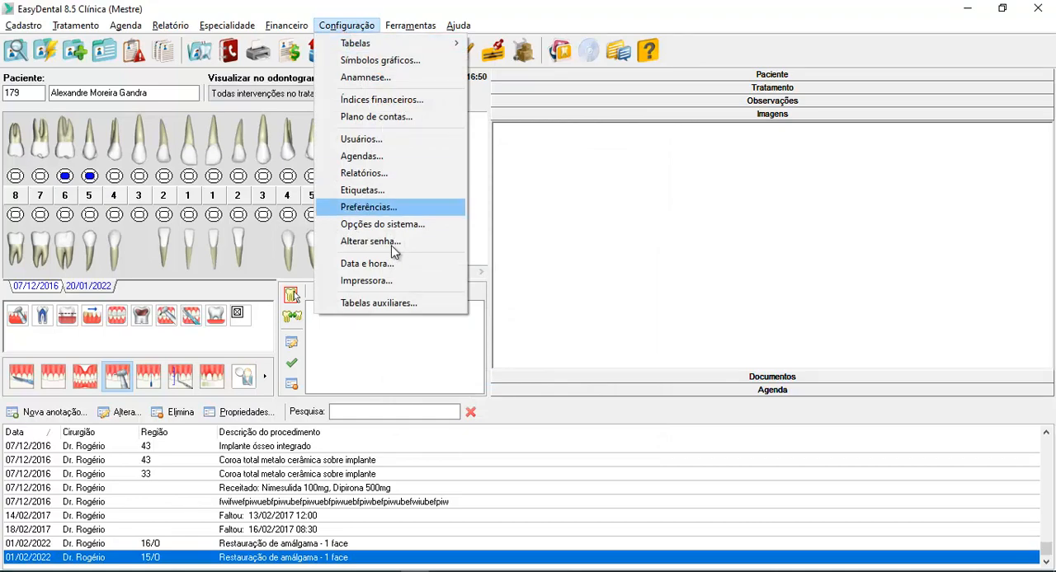
{"action": "left_click", "coordinate": [397, 305]}
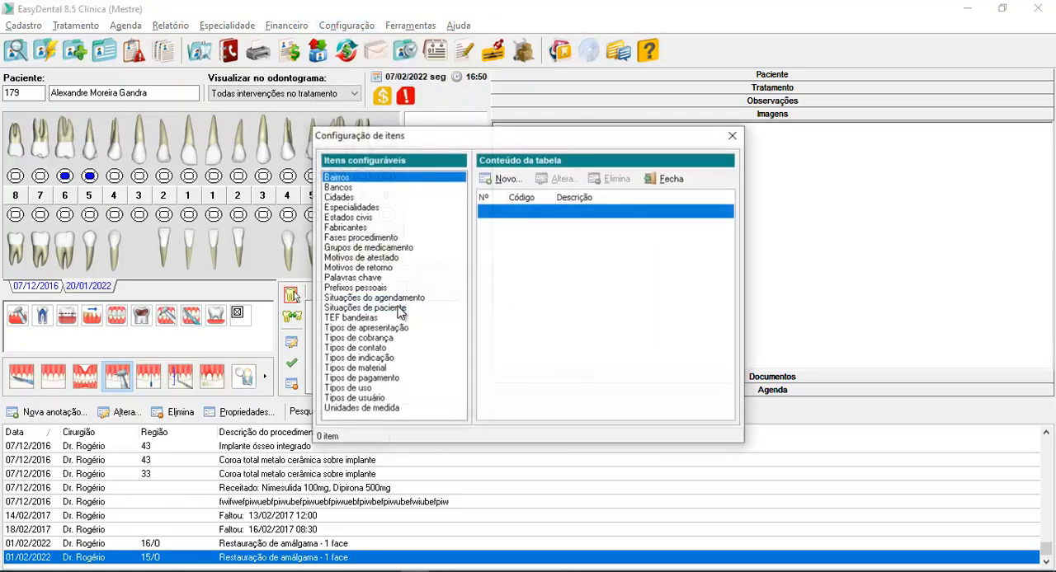
{"action": "left_click", "coordinate": [378, 381]}
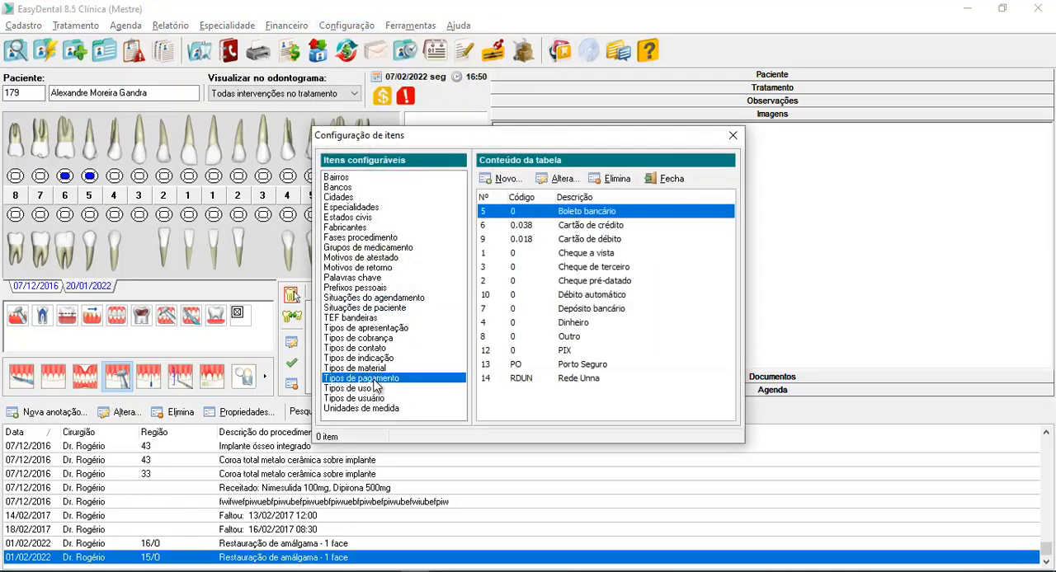
{"action": "left_click", "coordinate": [595, 366]}
{"action": "left_click", "coordinate": [592, 380]}
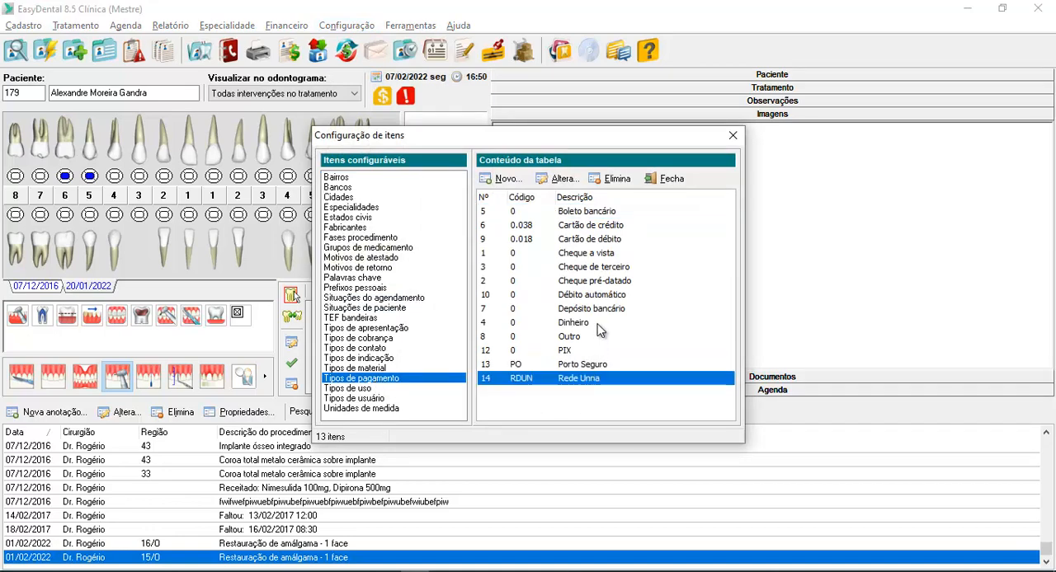
{"action": "left_click", "coordinate": [595, 364]}
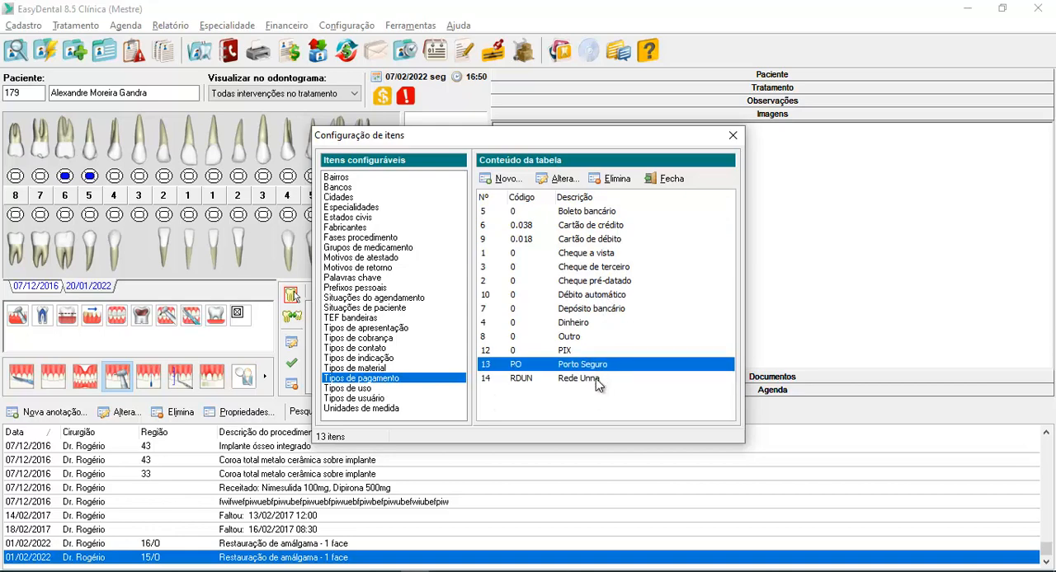
{"action": "left_click", "coordinate": [591, 378]}
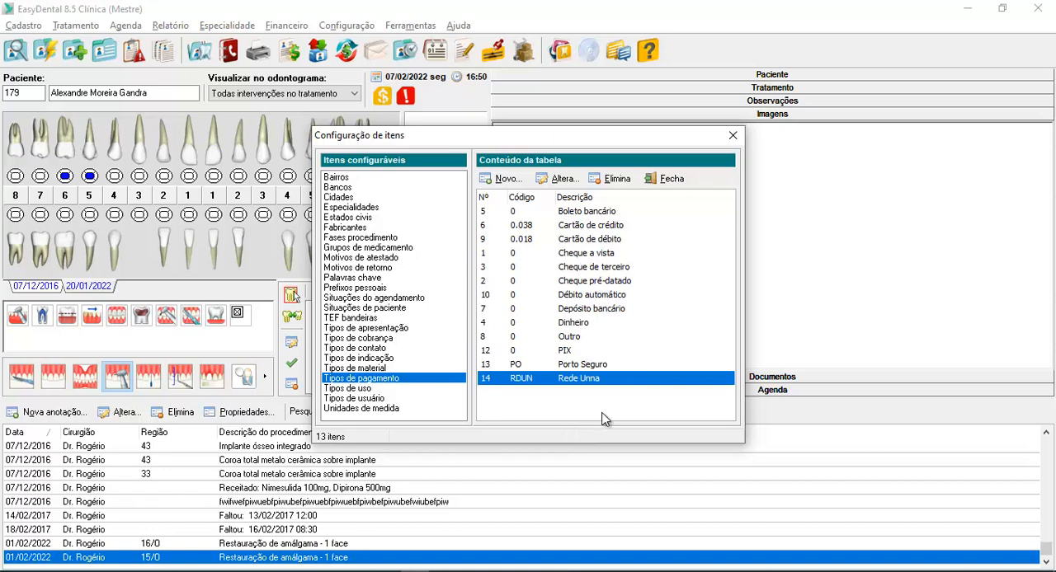
{"action": "left_click", "coordinate": [583, 366]}
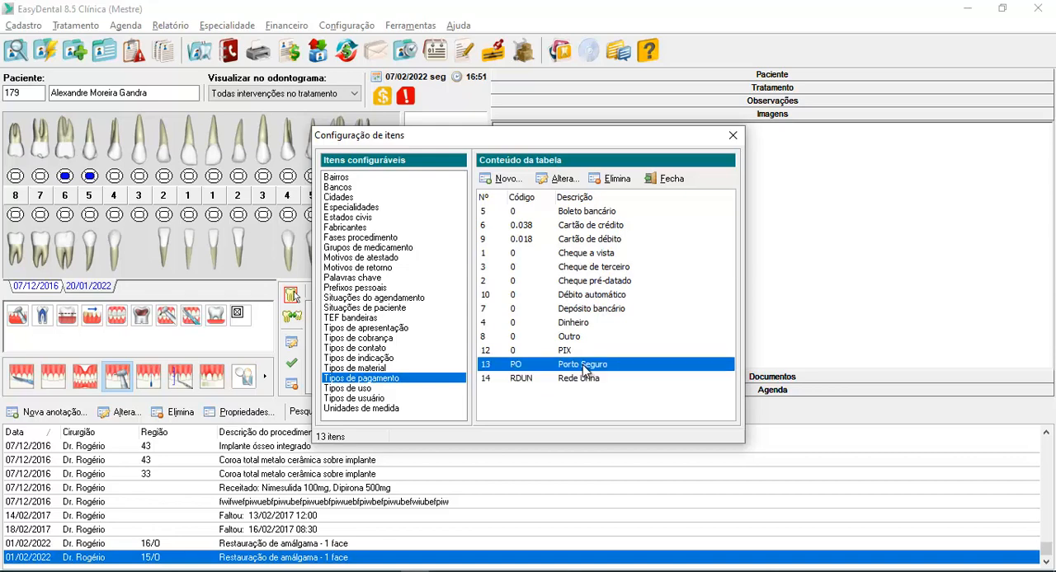
{"action": "left_click", "coordinate": [669, 179]}
Switch to the PersonalConvenio workbook in Excel and compare each installment's category and payment method with its insurance plan
{"action": "left_click", "coordinate": [443, 571]}
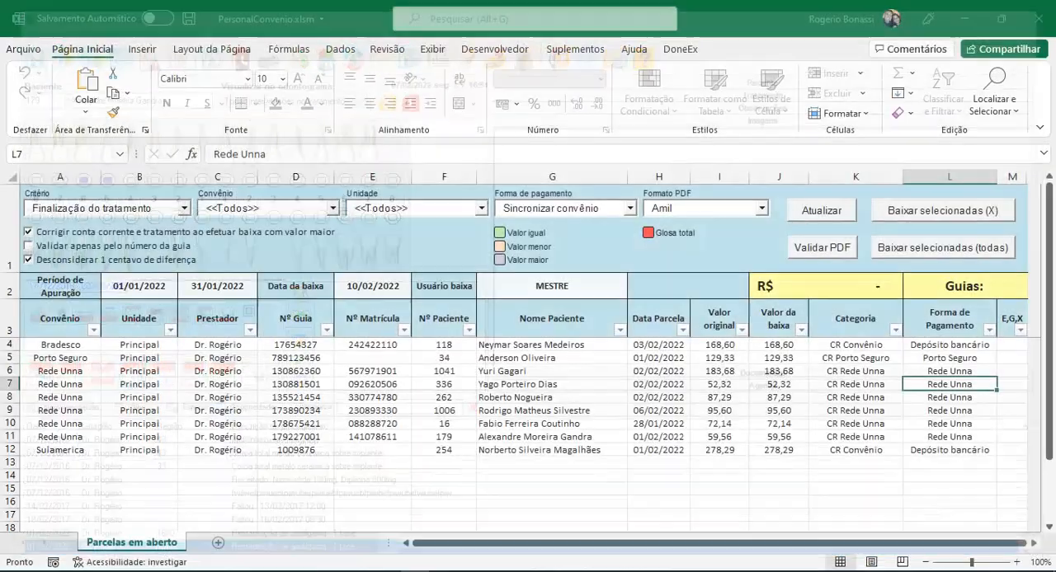
{"action": "left_click", "coordinate": [937, 400]}
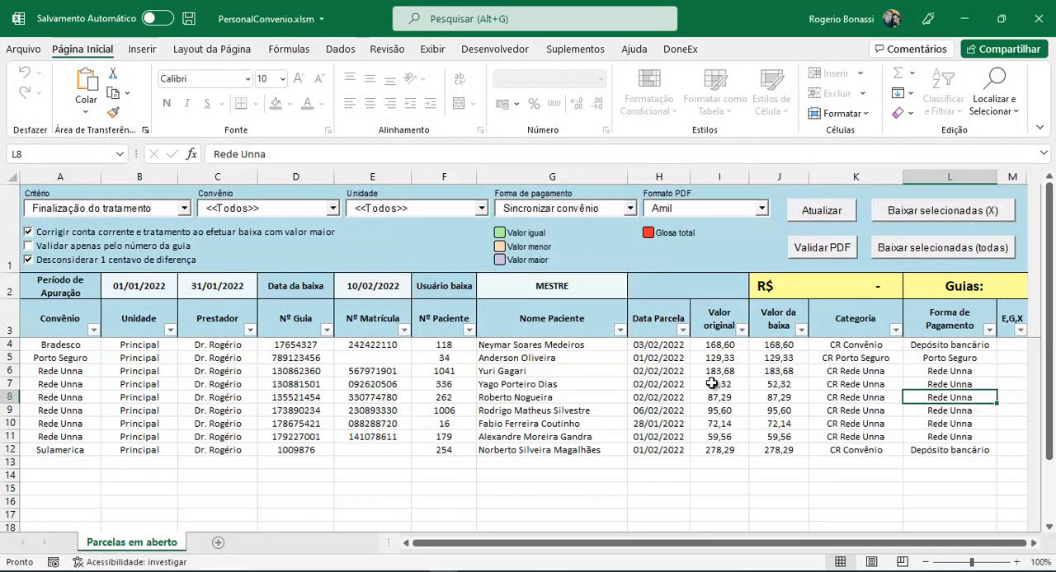
{"action": "left_click_drag", "start_coordinate": [835, 345], "coordinate": [947, 450]}
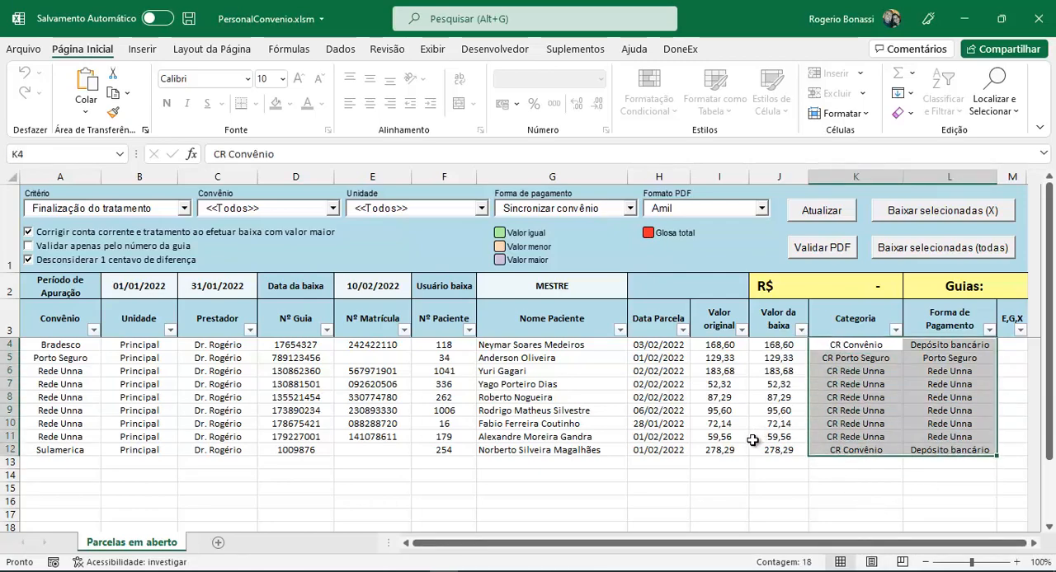
{"action": "left_click", "coordinate": [66, 346]}
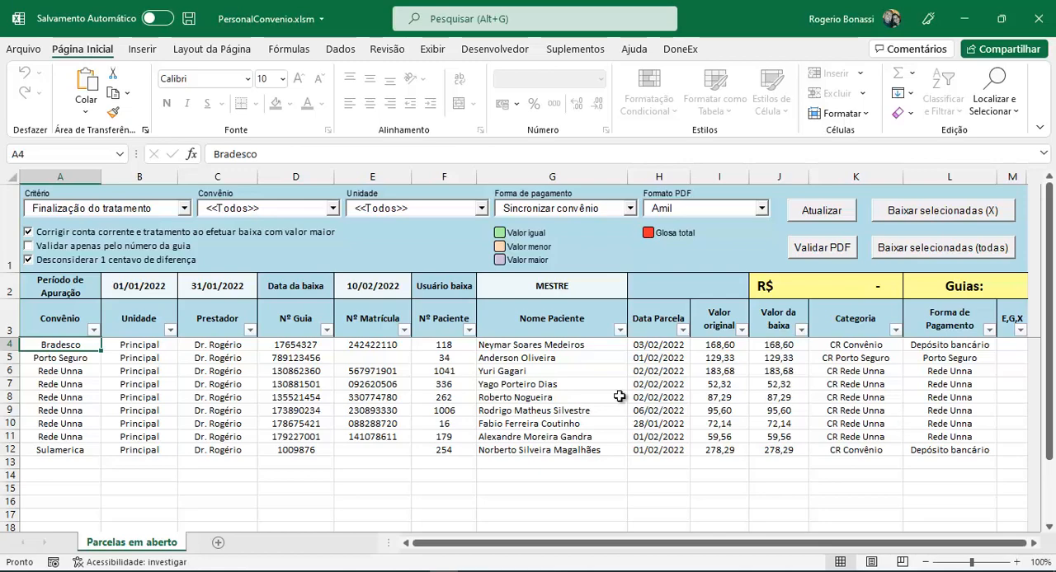
{"action": "left_click", "coordinate": [516, 396]}
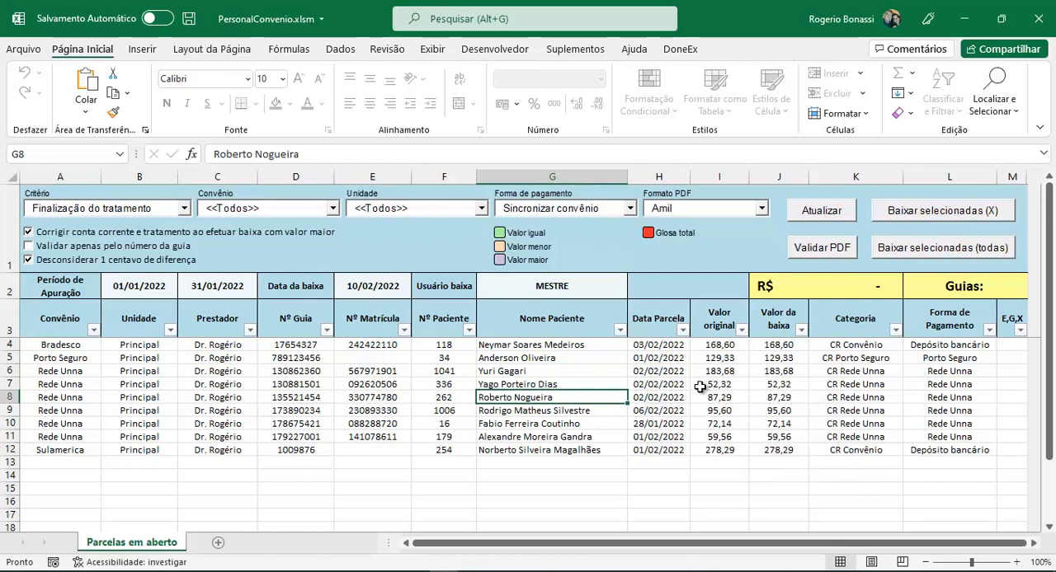
Mark the installments in rows 8, 10 and 6 for write-off with an x in the E,G,X column
{"action": "left_click", "coordinate": [1007, 398]}
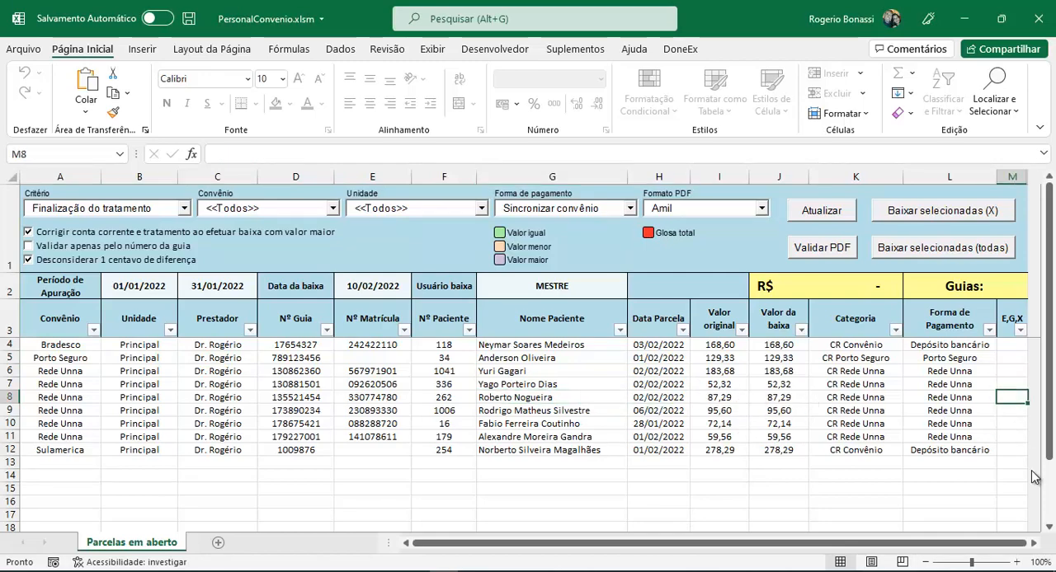
{"action": "type", "text": "x"}
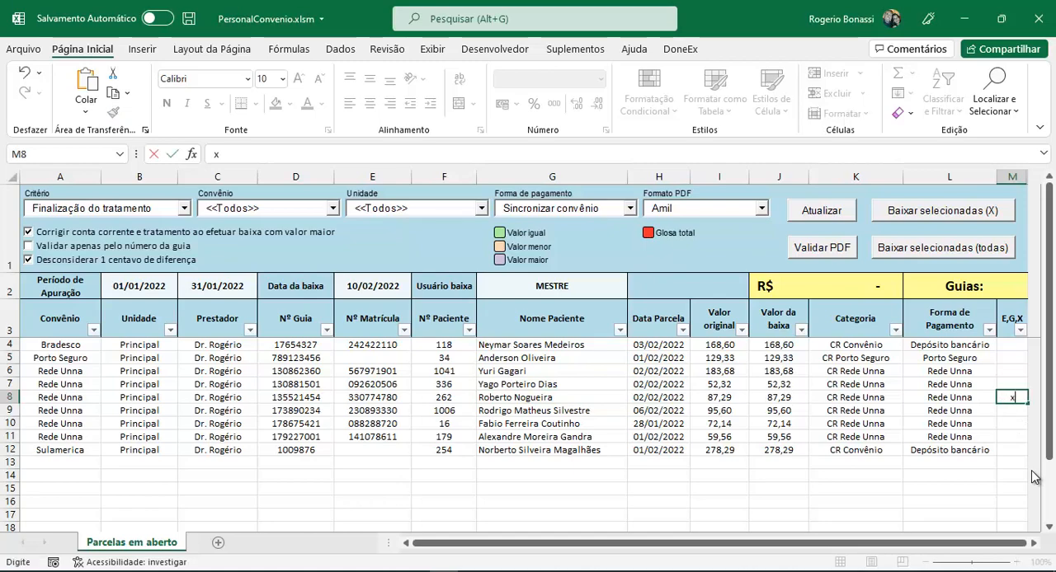
{"action": "key", "text": "Return"}
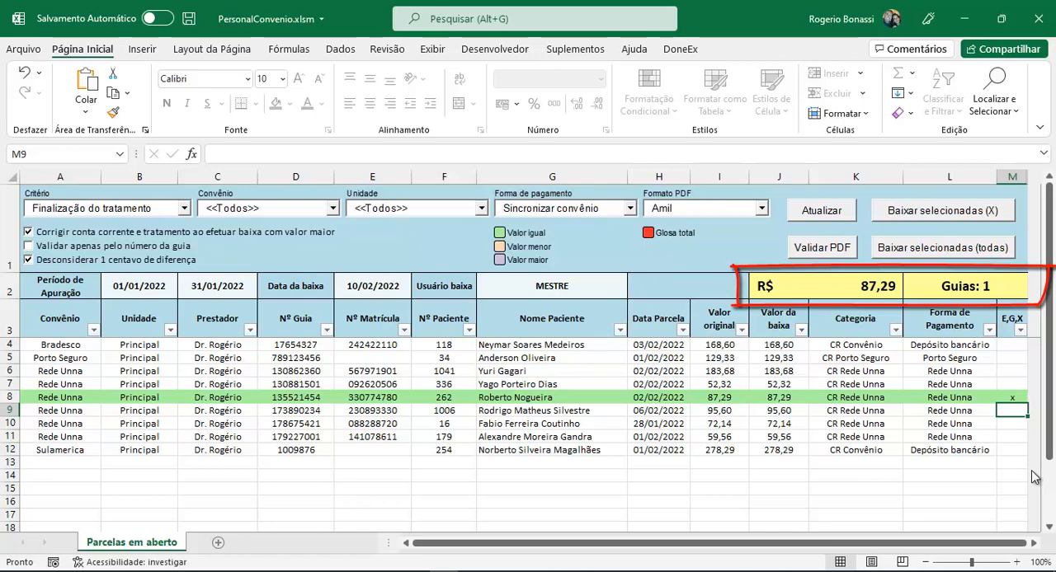
{"action": "key", "text": "Down"}
{"action": "type", "text": "x"}
{"action": "key", "text": "Up"}
{"action": "key", "text": "Up"}
{"action": "key", "text": "Up"}
{"action": "key", "text": "Up"}
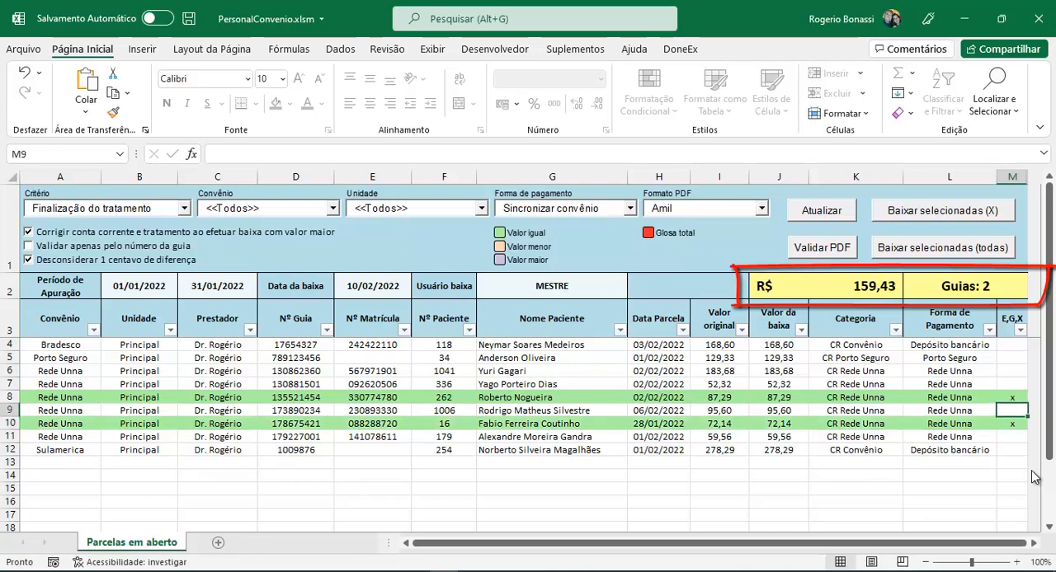
{"action": "type", "text": "x"}
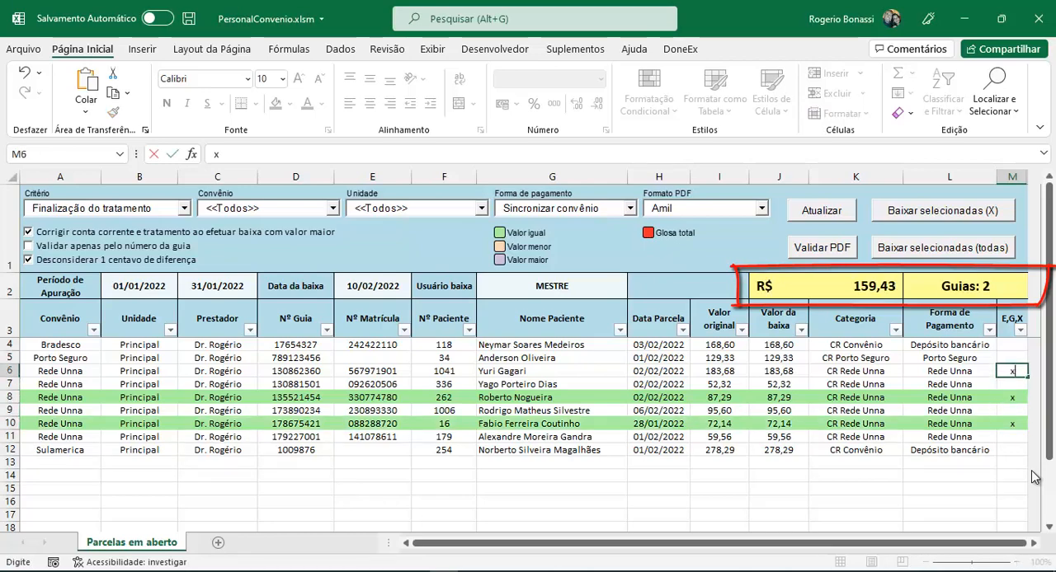
{"action": "key", "text": "Return"}
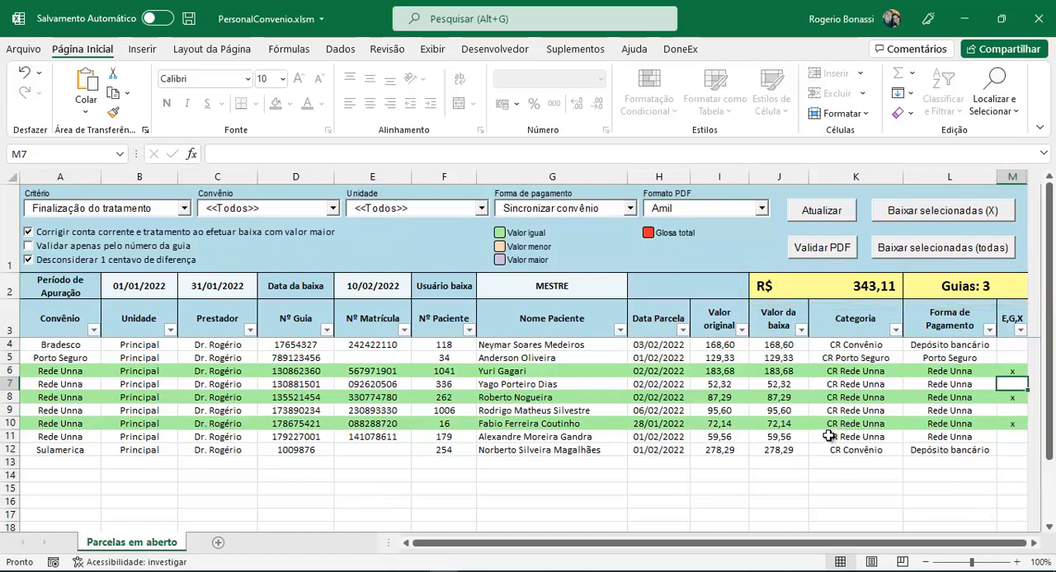
Set the write-off value (Valor da baixa) to 80 in row 8 and to 75 in row 10
{"action": "left_click", "coordinate": [780, 398]}
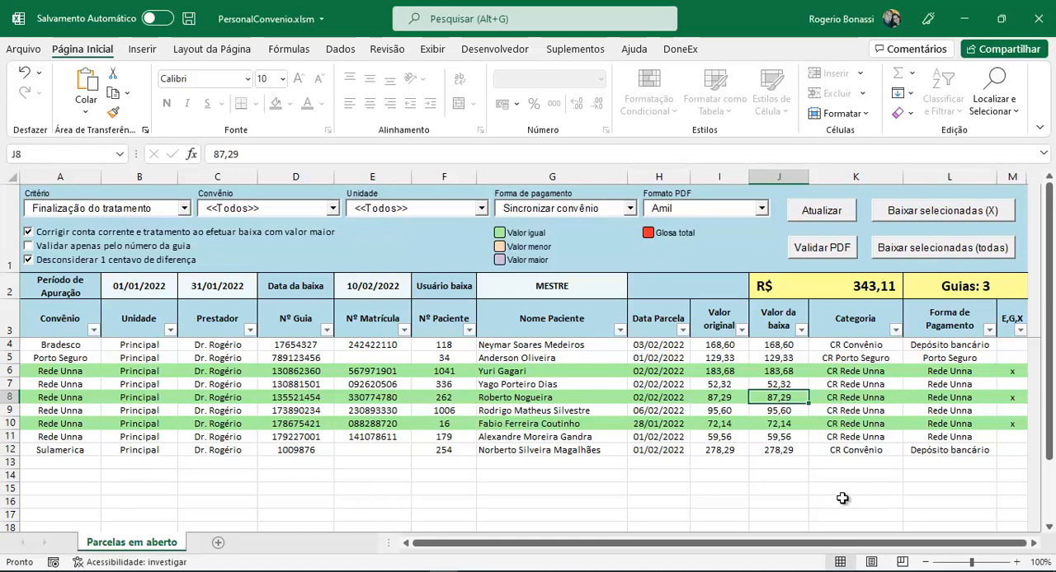
{"action": "type", "text": "80"}
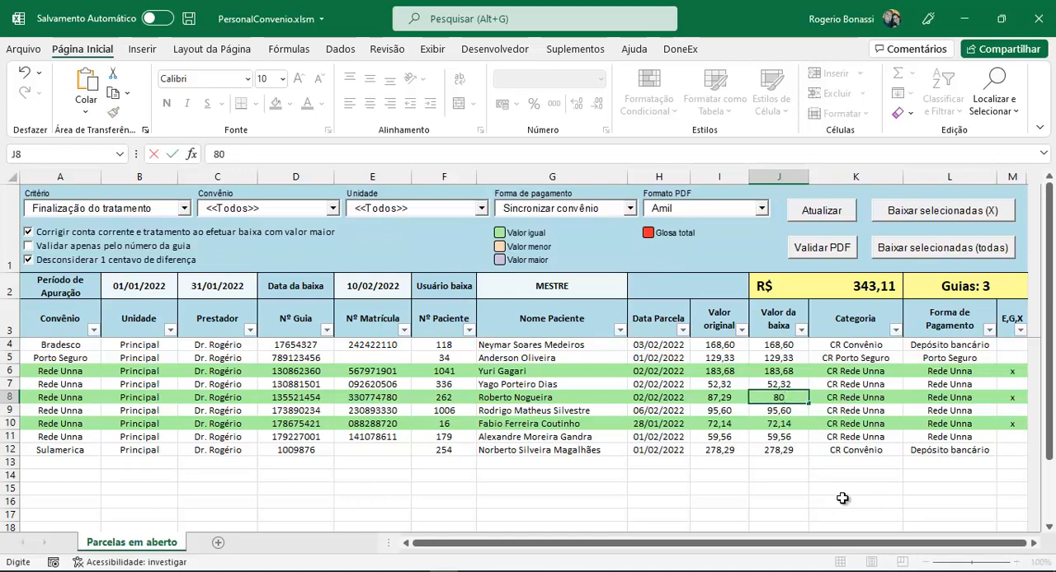
{"action": "key", "text": "Return"}
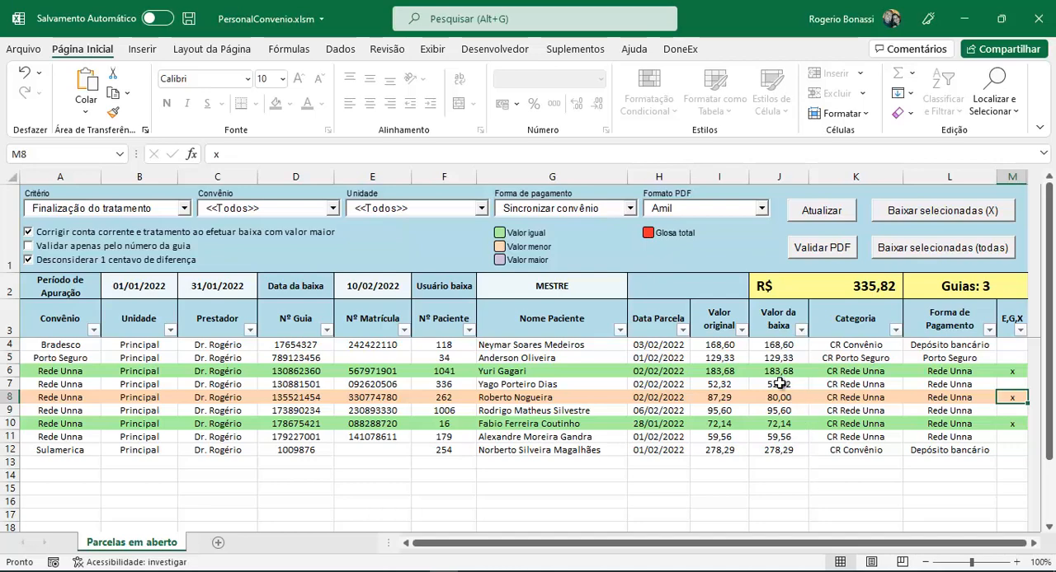
{"action": "left_click", "coordinate": [778, 425]}
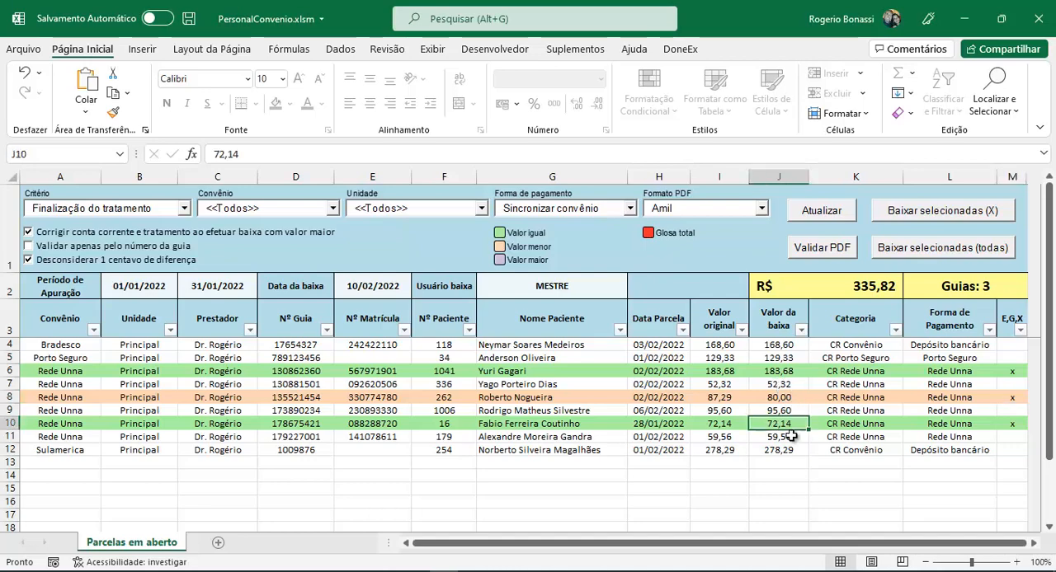
{"action": "type", "text": "75"}
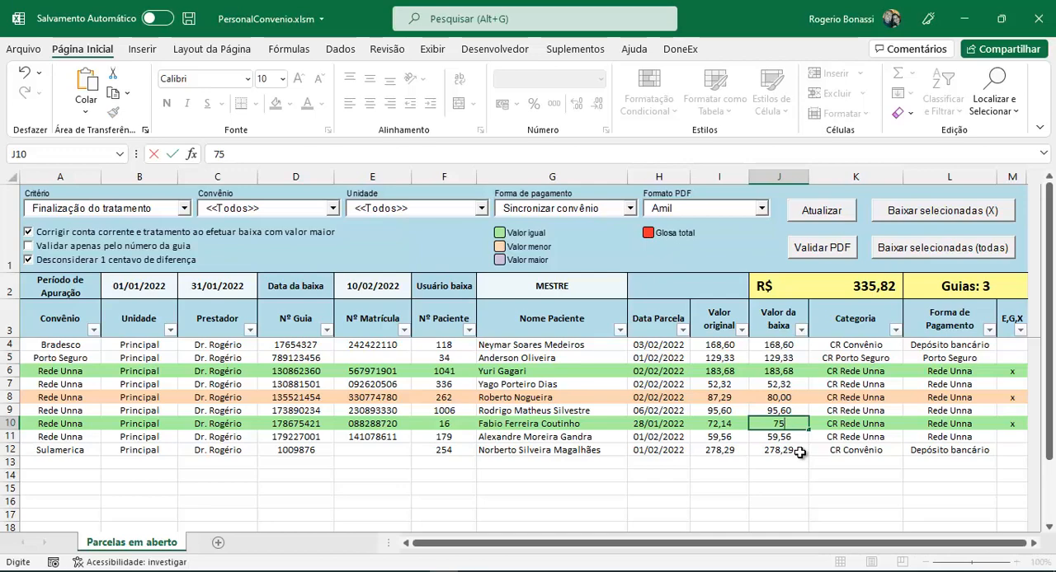
{"action": "key", "text": "Tab"}
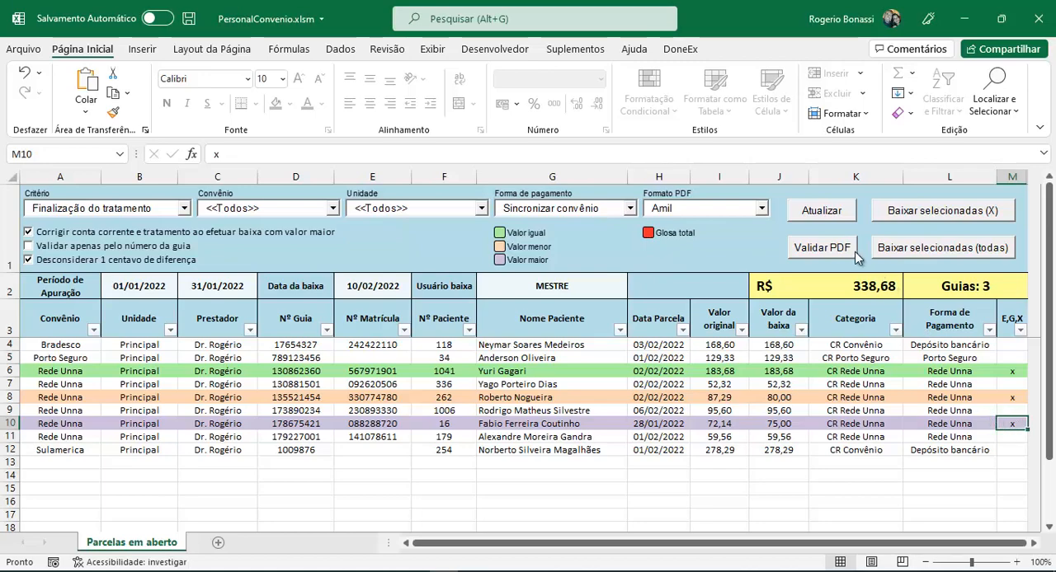
Refresh the open installments list and validate it against Demonstrativo Rede Unna.pdf using the Rede Unna PDF format
{"action": "left_click", "coordinate": [827, 211]}
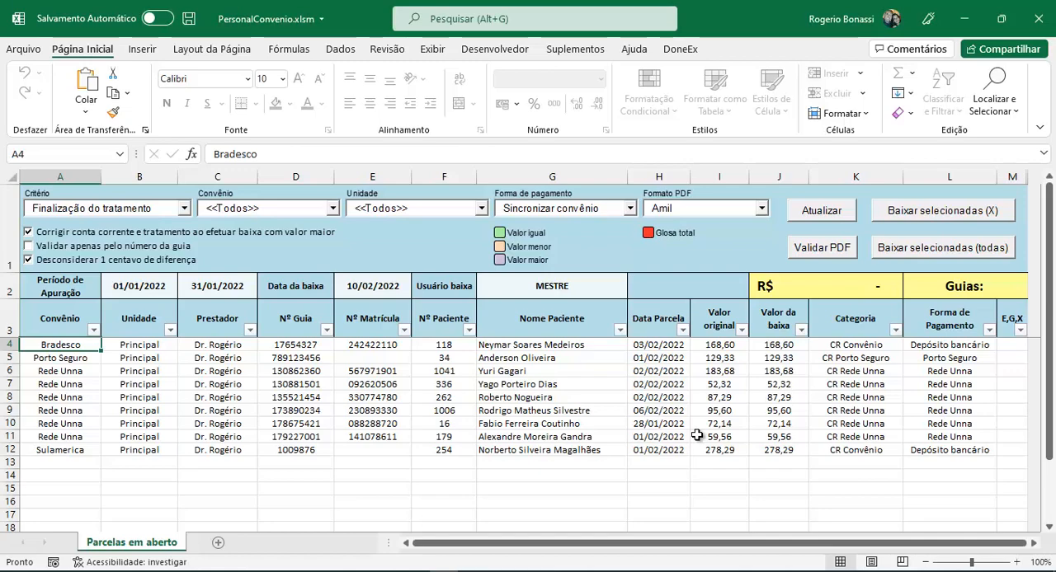
{"action": "left_click", "coordinate": [761, 208]}
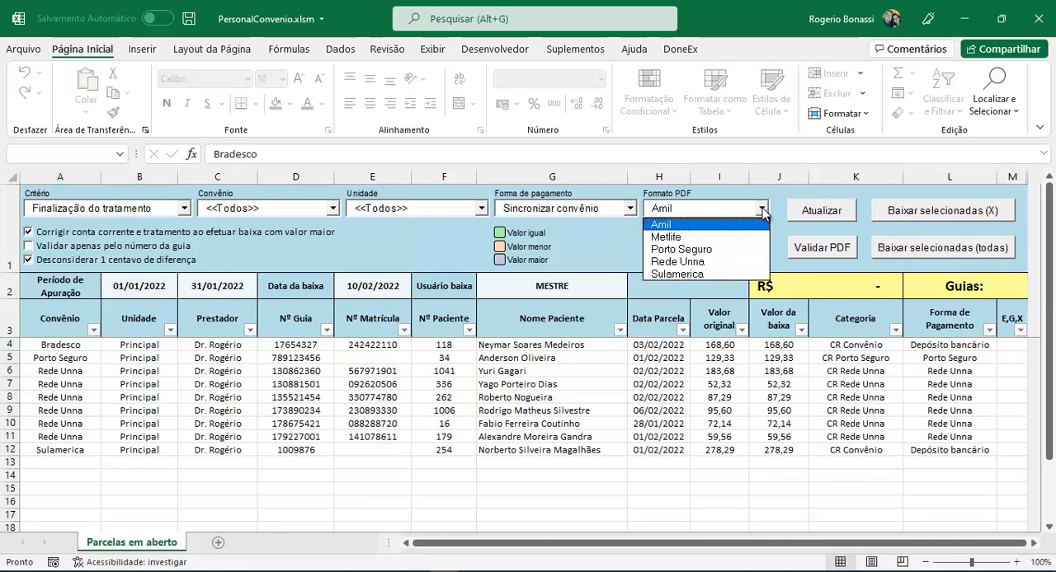
{"action": "left_click", "coordinate": [708, 264]}
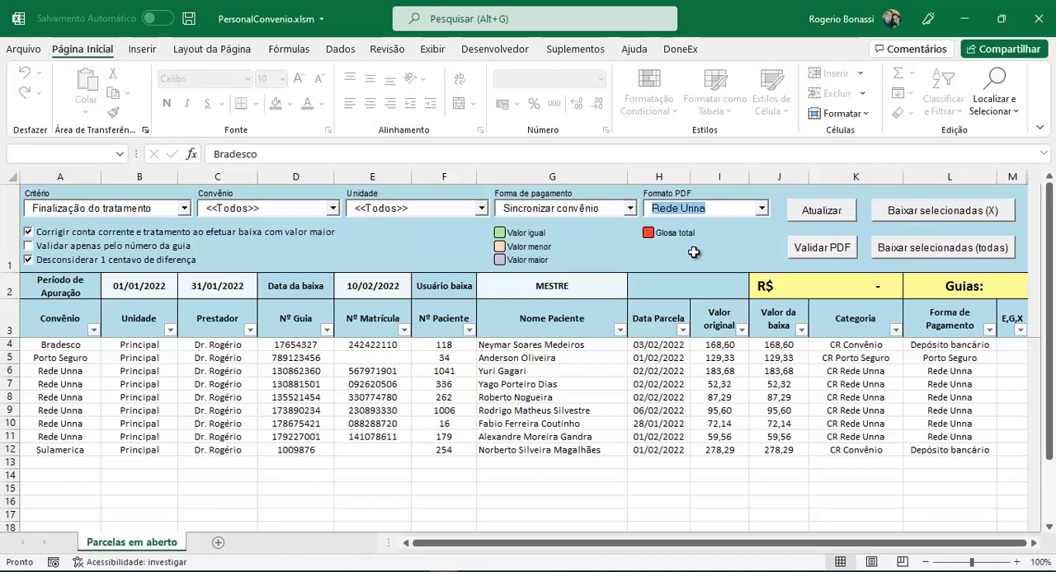
{"action": "left_click", "coordinate": [825, 249]}
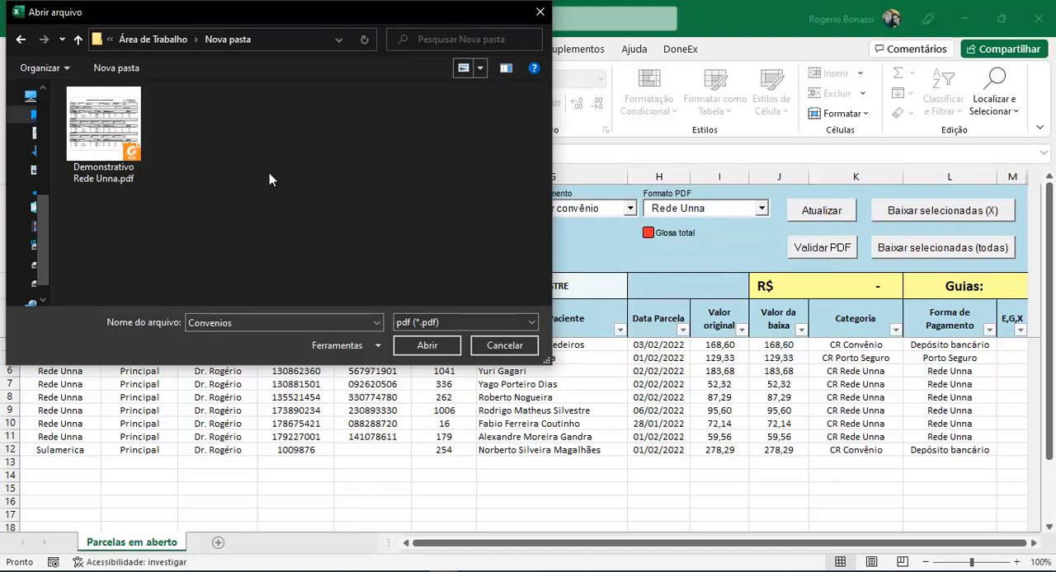
{"action": "left_click", "coordinate": [112, 118]}
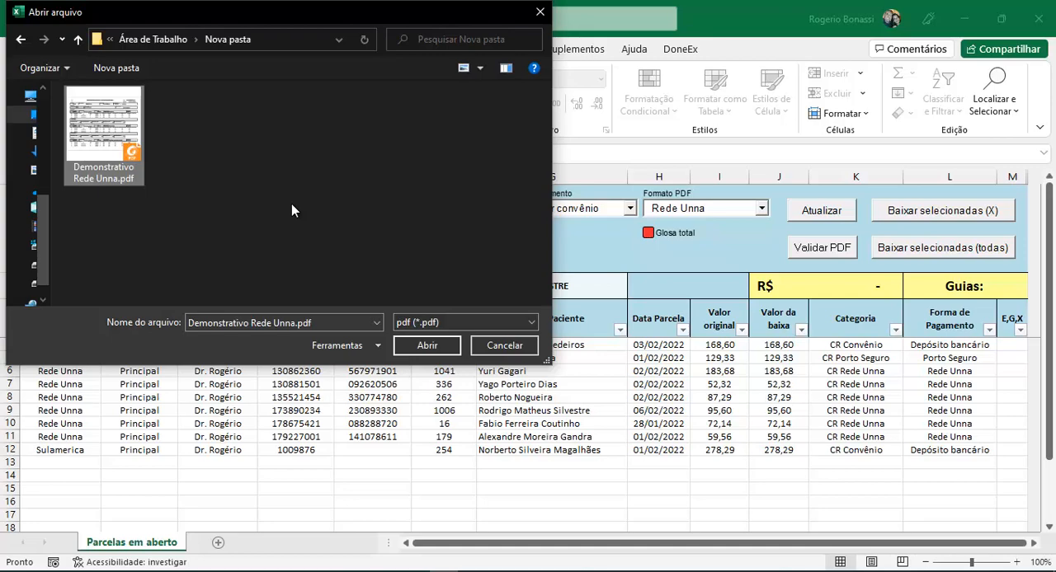
{"action": "double_click", "coordinate": [96, 115]}
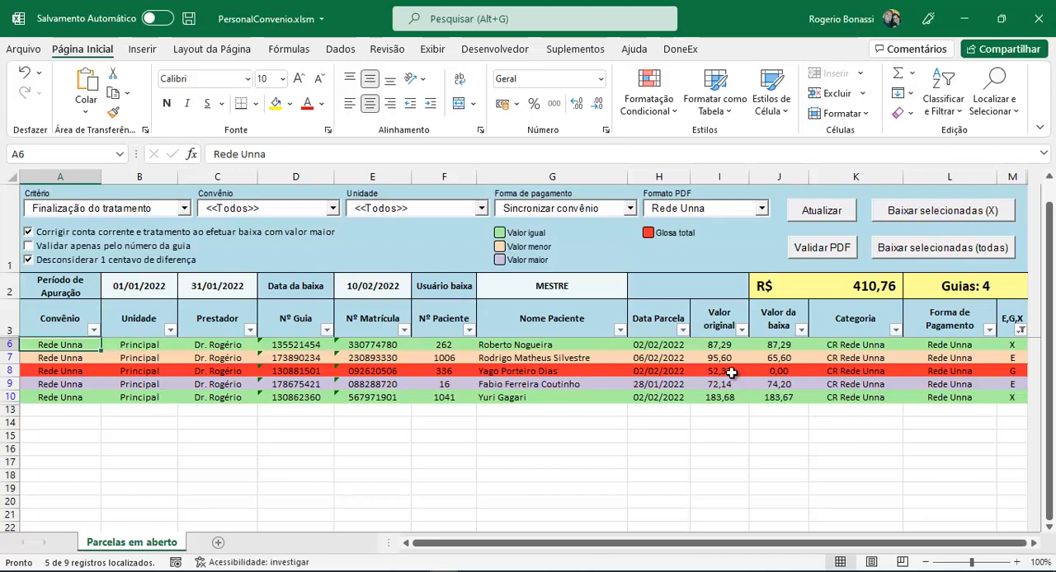
Examine the validated installments' original and write-off values, including the total disallowance (Glosa total) row, and their guide numbers
{"action": "left_click", "coordinate": [786, 374]}
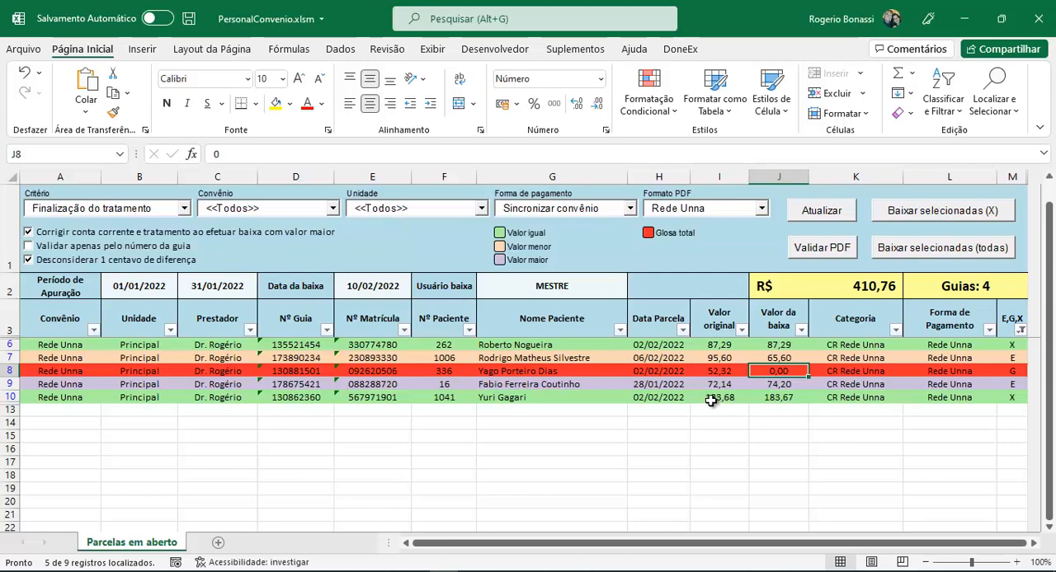
{"action": "left_click_drag", "start_coordinate": [715, 398], "coordinate": [762, 399]}
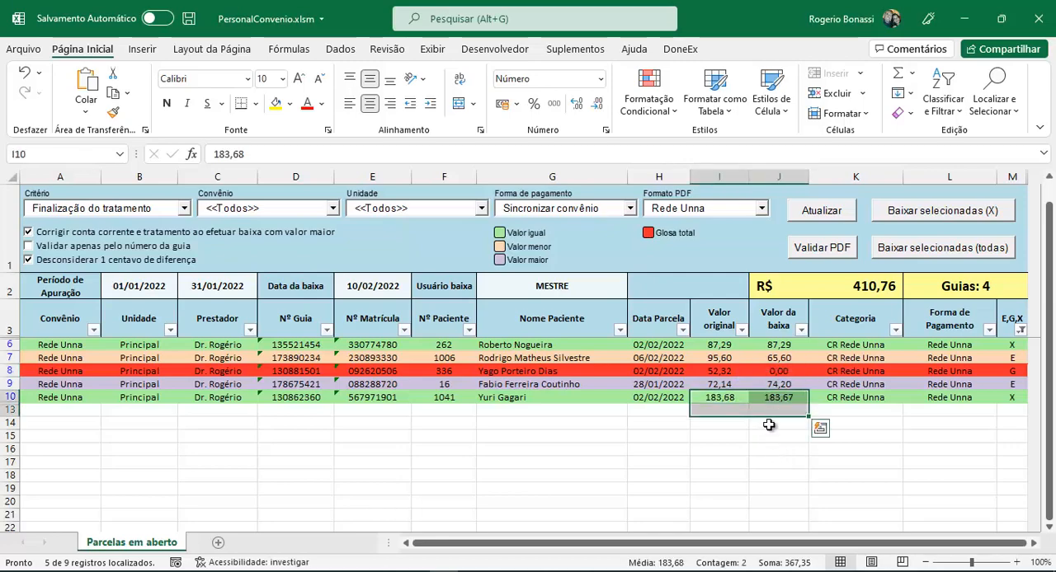
{"action": "left_click", "coordinate": [771, 422]}
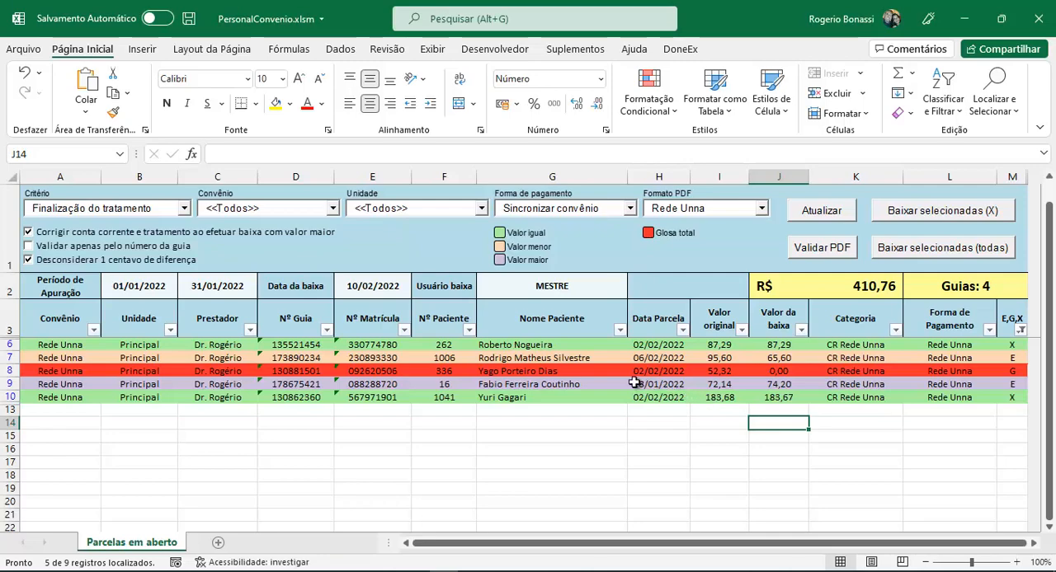
{"action": "left_click_drag", "start_coordinate": [293, 344], "coordinate": [298, 393]}
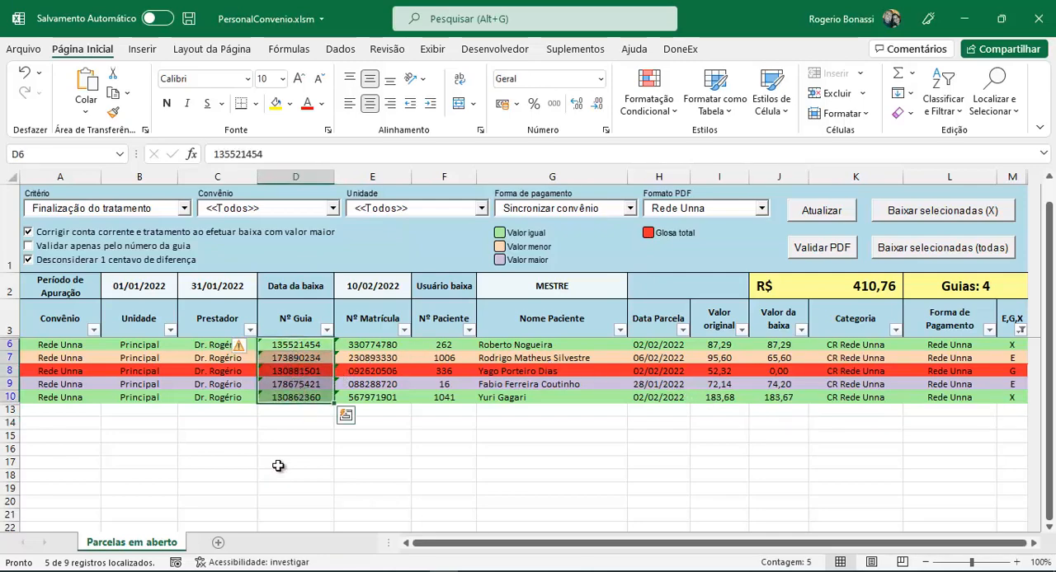
{"action": "left_click", "coordinate": [568, 427]}
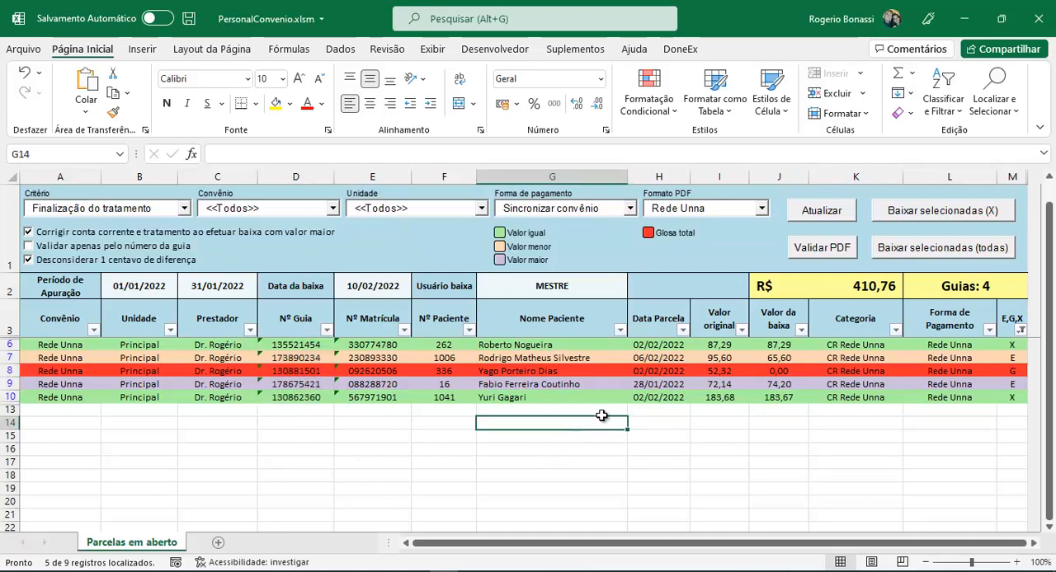
Write off all validated installments, including those marked E and G as well as X, and confirm the update
{"action": "left_click", "coordinate": [862, 289]}
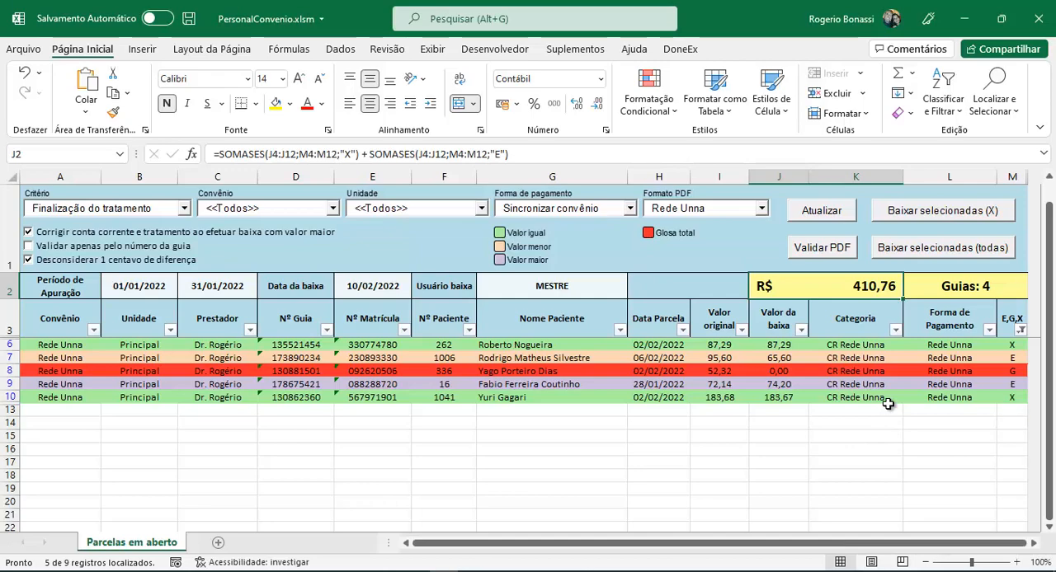
{"action": "left_click", "coordinate": [945, 249]}
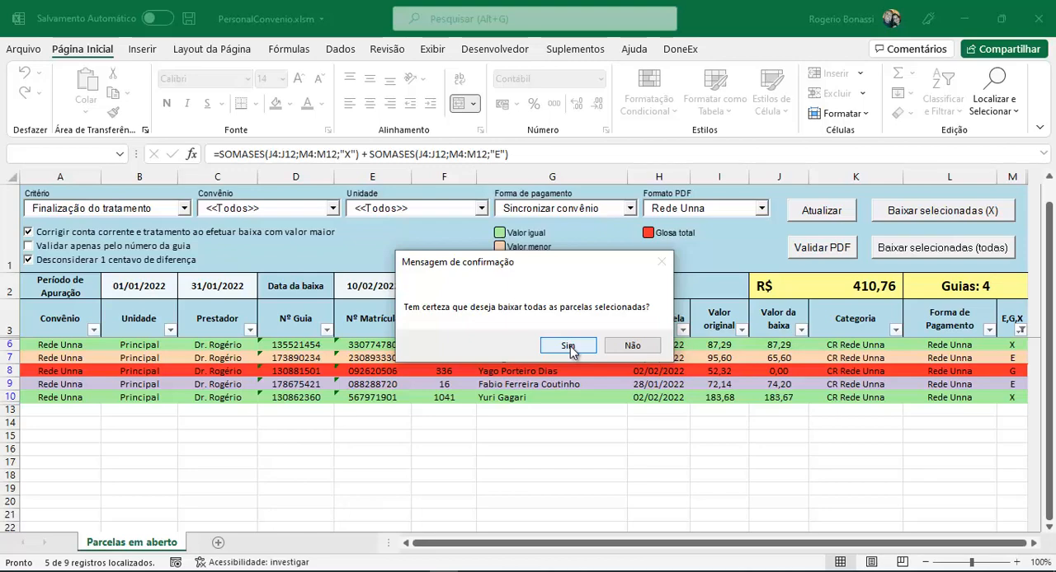
{"action": "left_click", "coordinate": [570, 347]}
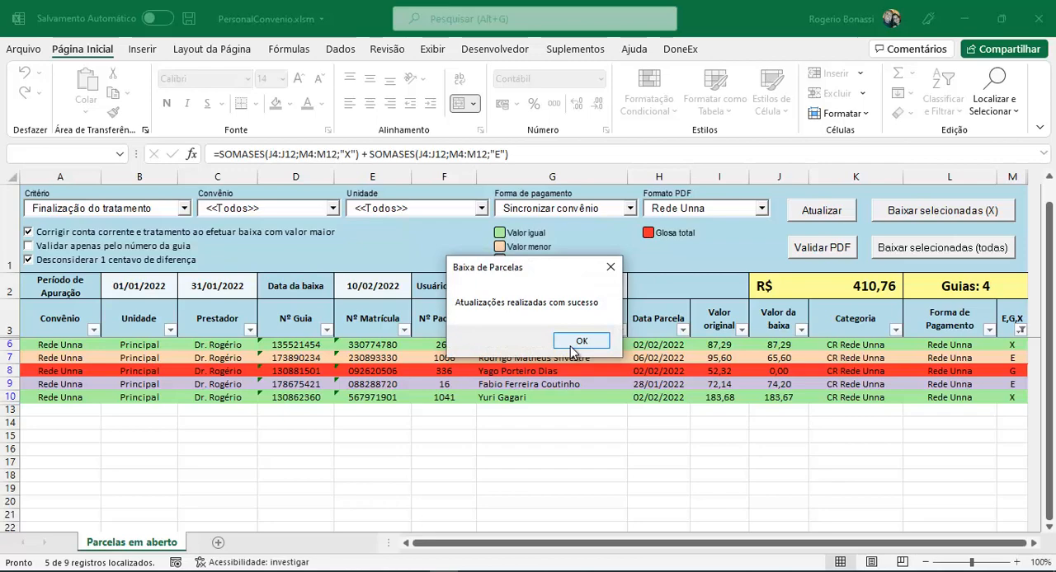
{"action": "left_click", "coordinate": [571, 346]}
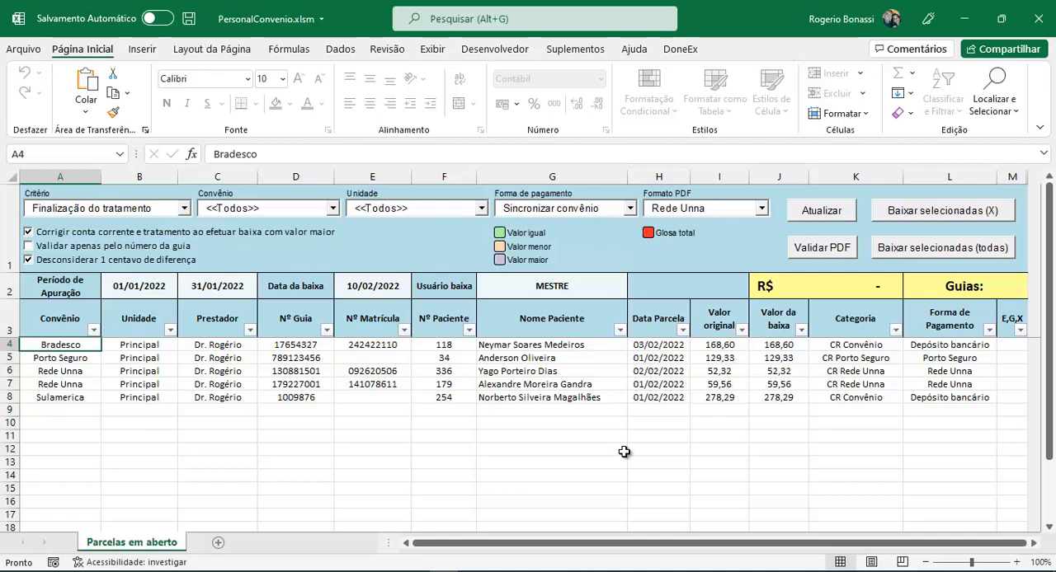
Check the Pg Rede Unna credit entry in the open patient's current account in EasyDental, then return to the PersonalConvenio workbook
{"action": "left_click", "coordinate": [443, 371]}
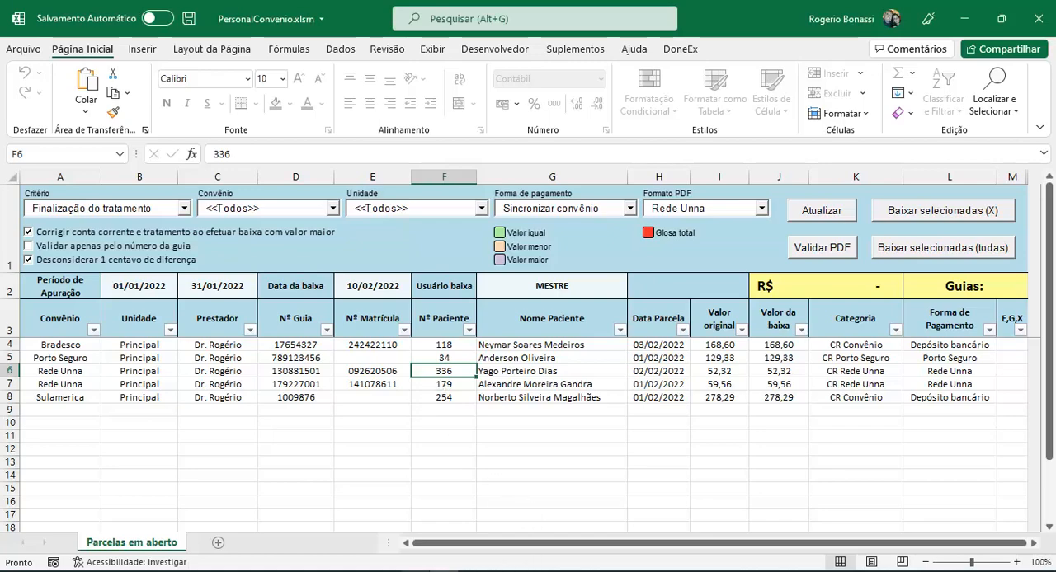
{"action": "left_click", "coordinate": [429, 571]}
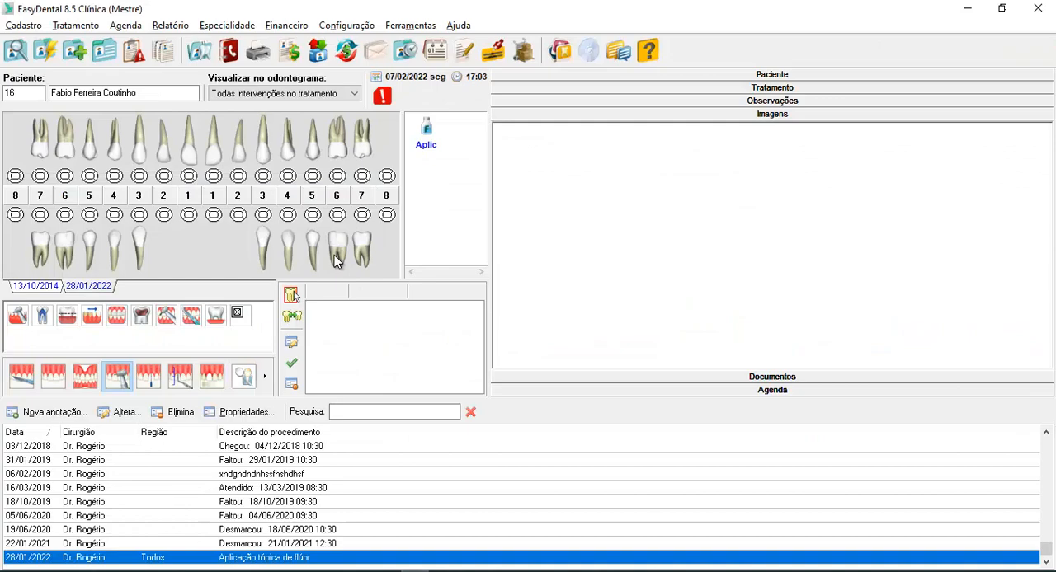
{"action": "left_click", "coordinate": [317, 52]}
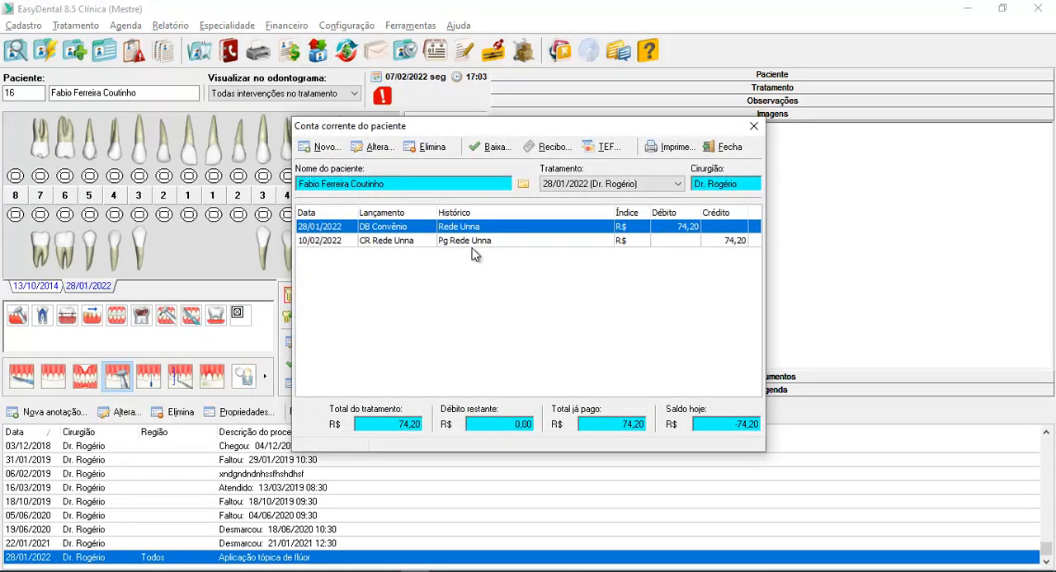
{"action": "left_click", "coordinate": [469, 241]}
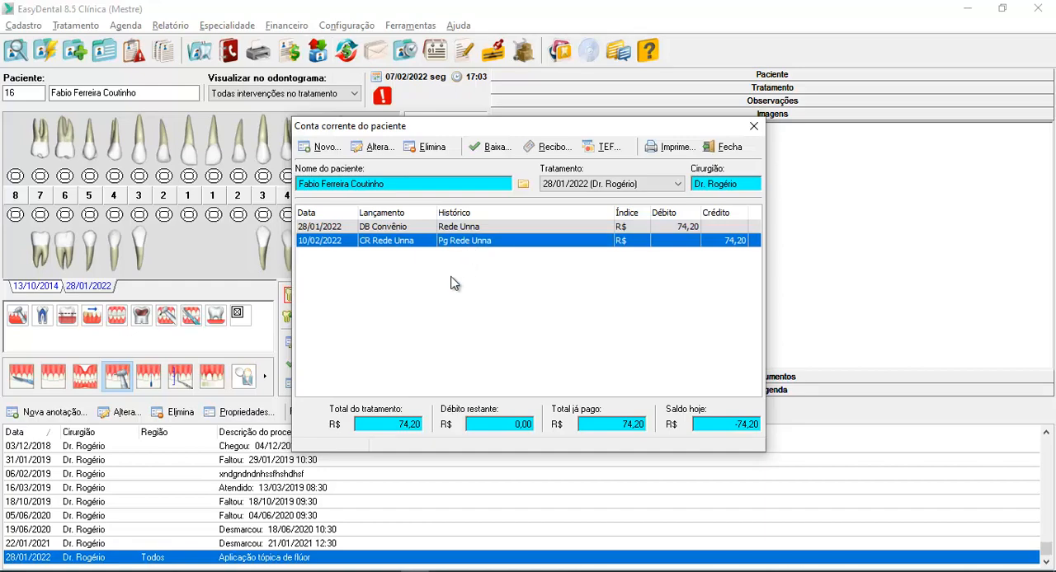
{"action": "left_click", "coordinate": [742, 147]}
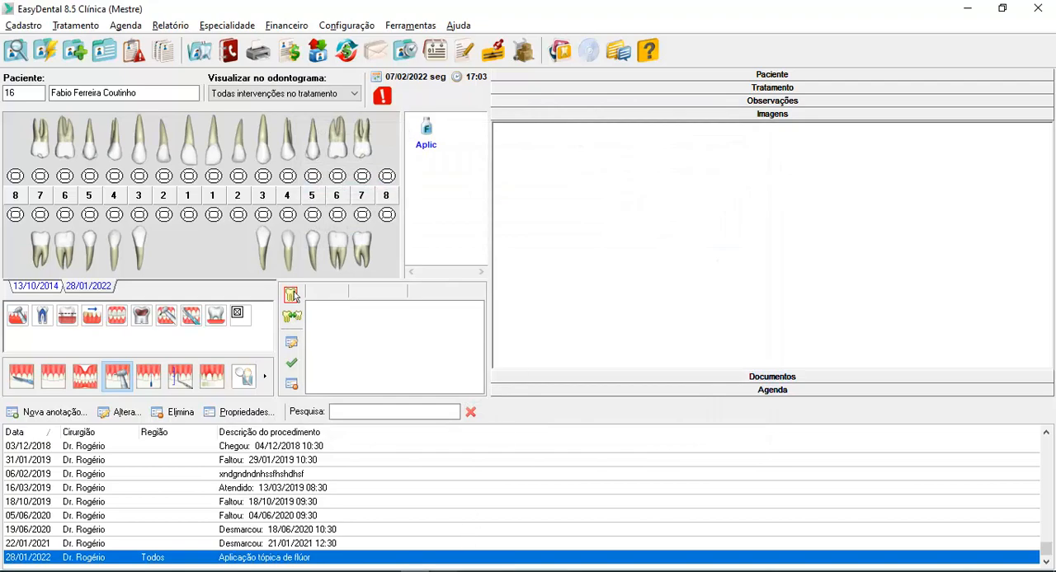
{"action": "left_click", "coordinate": [443, 571]}
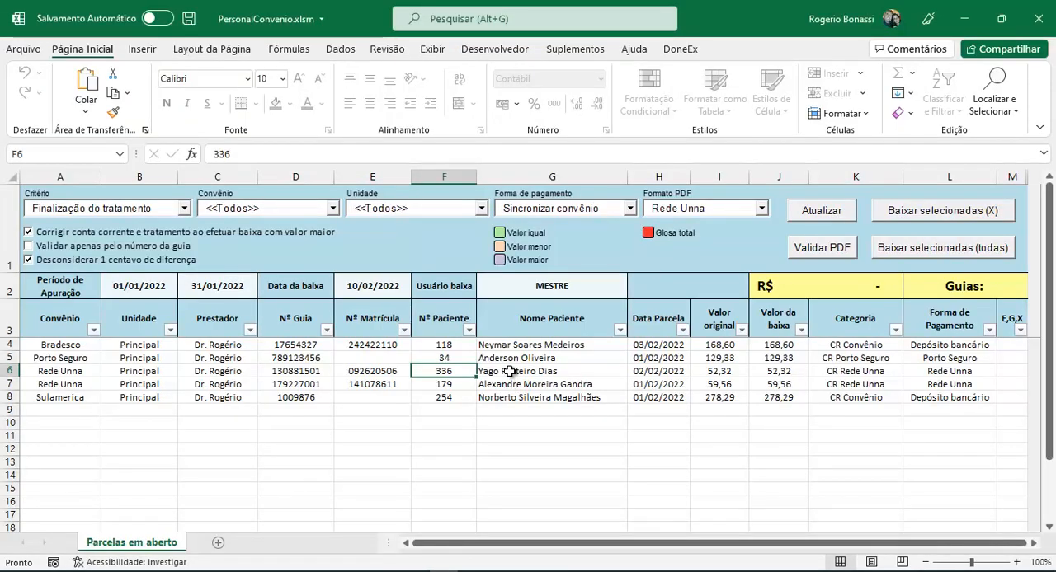